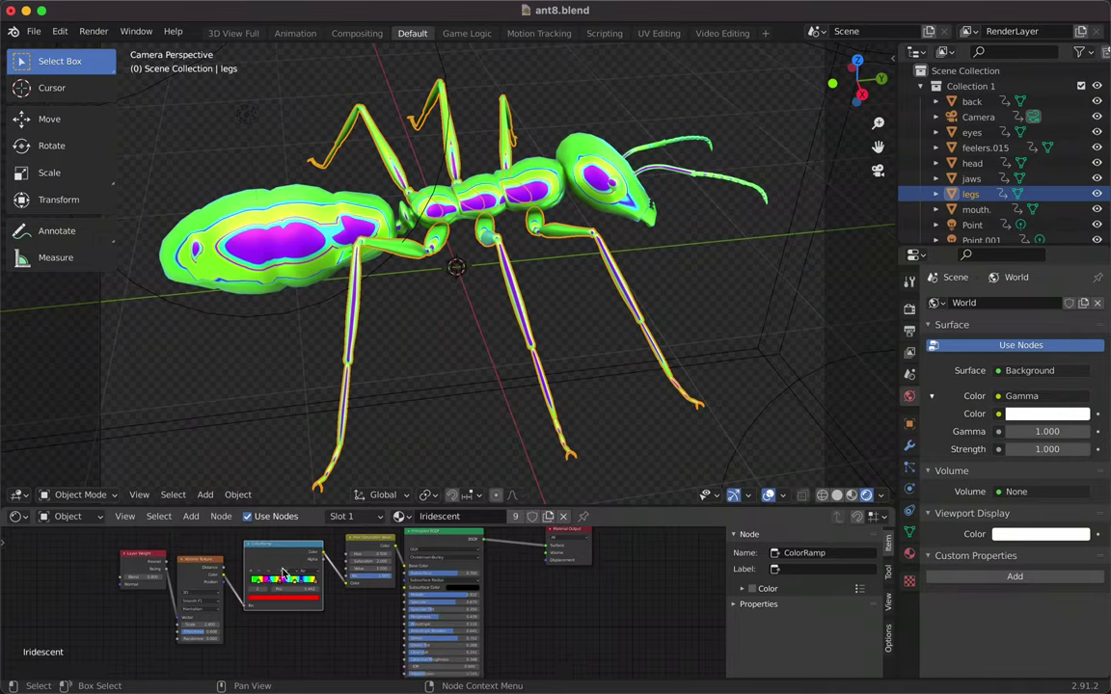
- Shift a ColorRamp stop and raise the Voronoi Scale to about 30.4
drag(273, 506, 272, 407)
scroll(230, 606, up, 4)
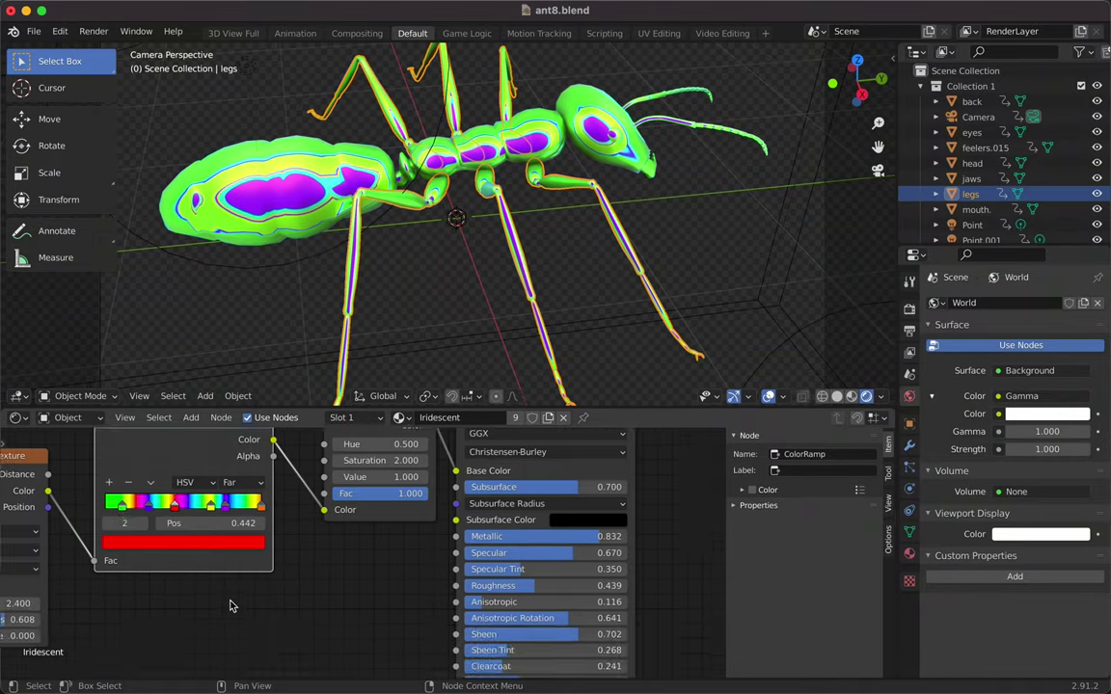
drag(214, 560, 237, 563)
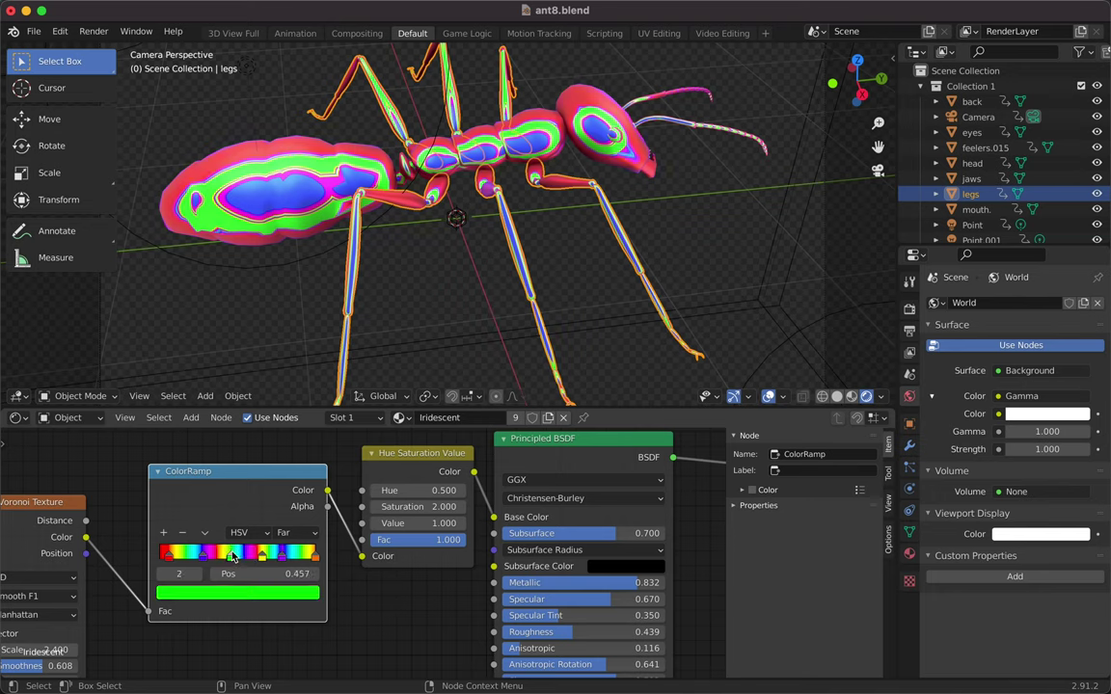
click(259, 556)
scroll(359, 593, down, 2)
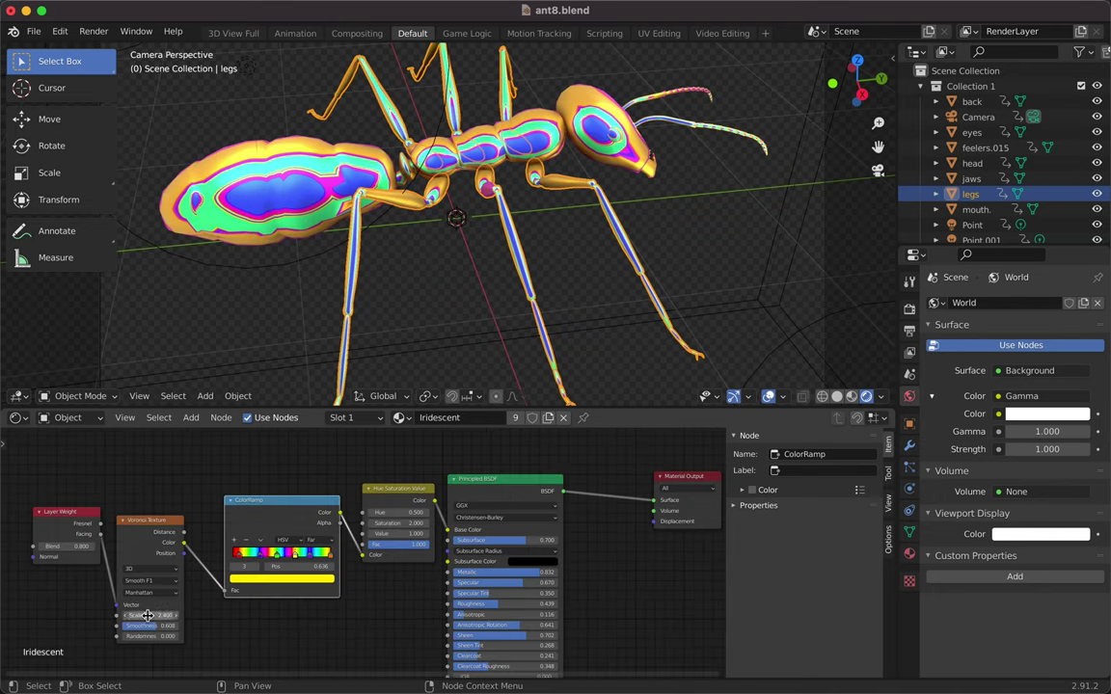
drag(157, 616, 352, 577)
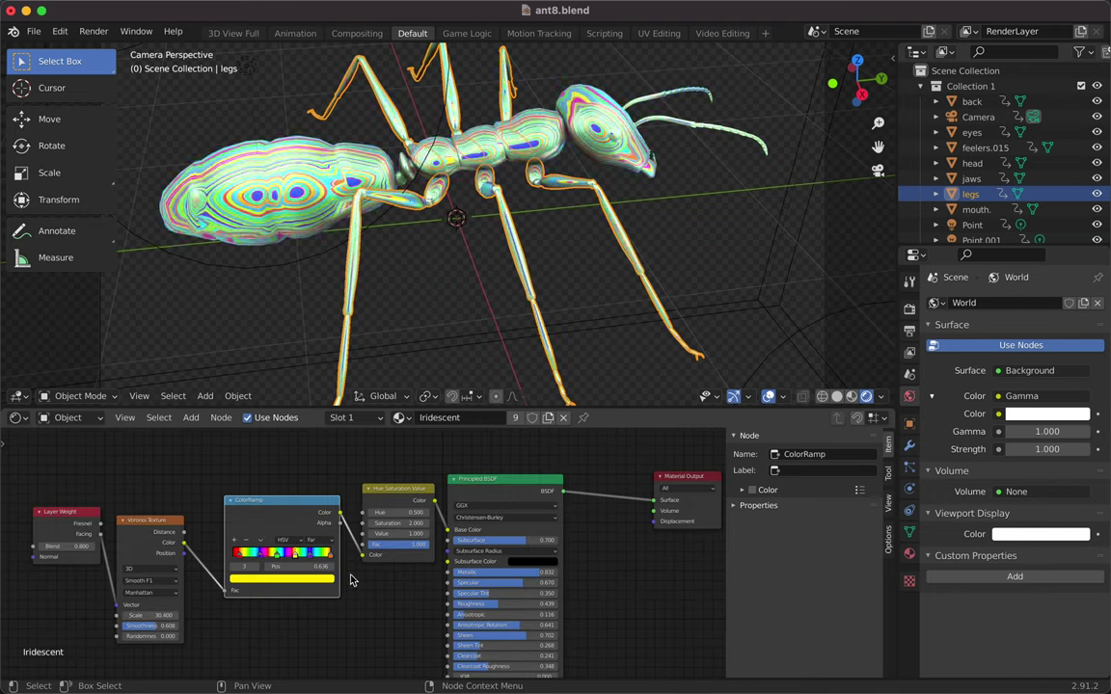
- Recolour the ColorRamp stop to blue
scroll(514, 206, right, 10)
scroll(514, 205, up, 3)
click(274, 581)
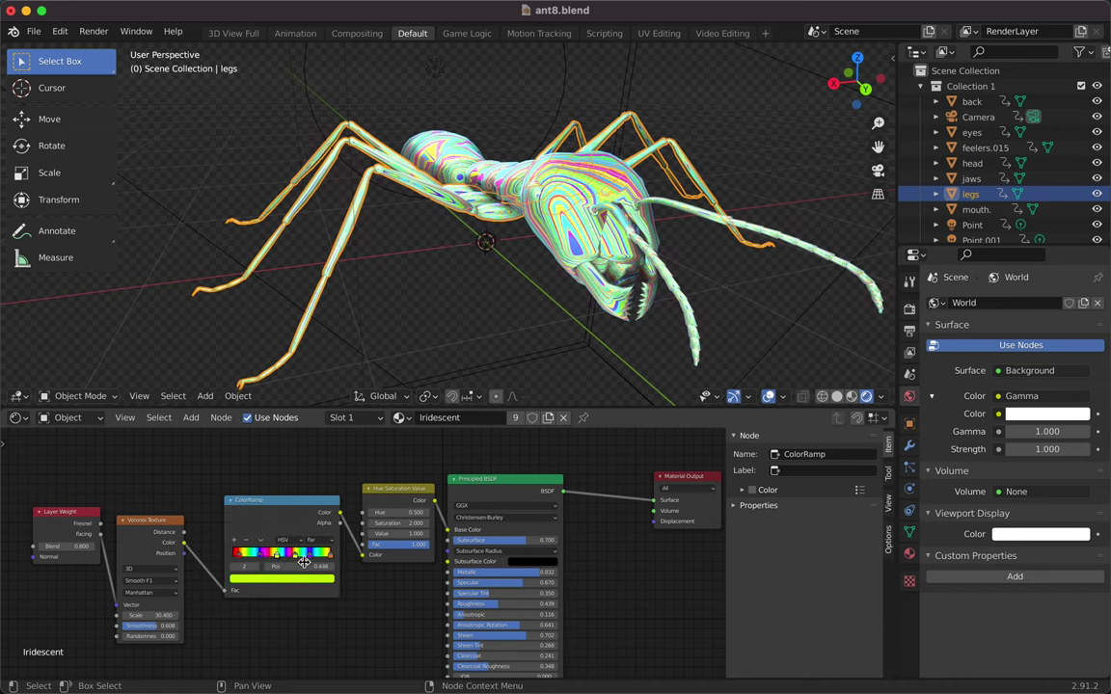
click(282, 578)
click(260, 472)
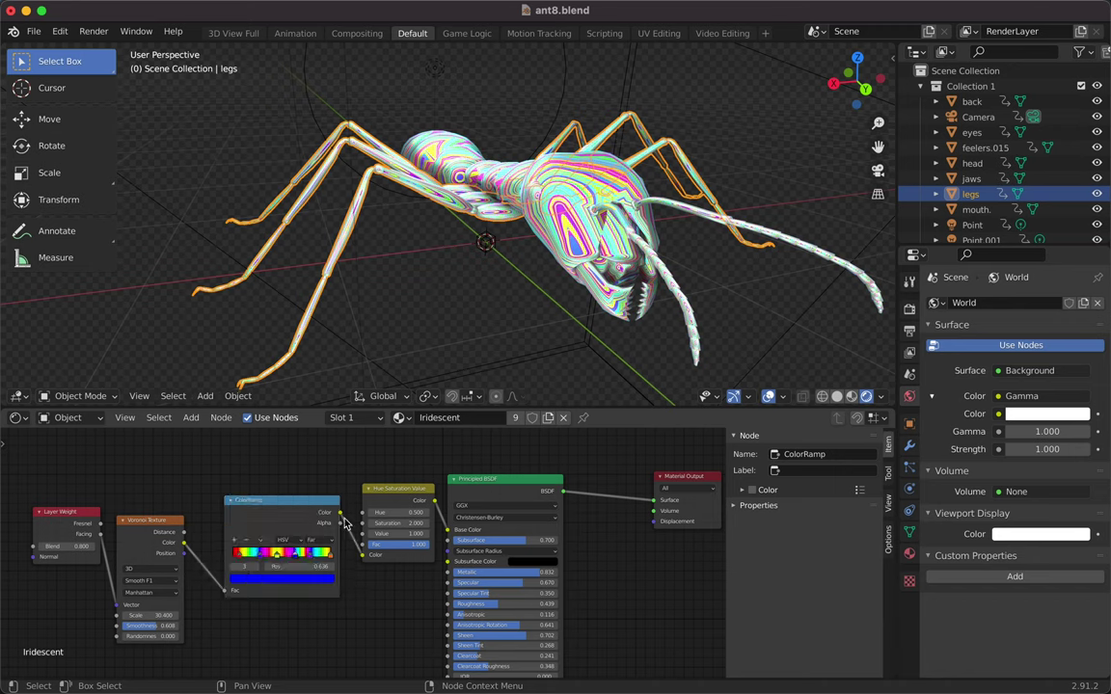
- Turn the lower editor into a Timeline and return the viewport to the active camera
click(17, 418)
click(187, 479)
click(139, 395)
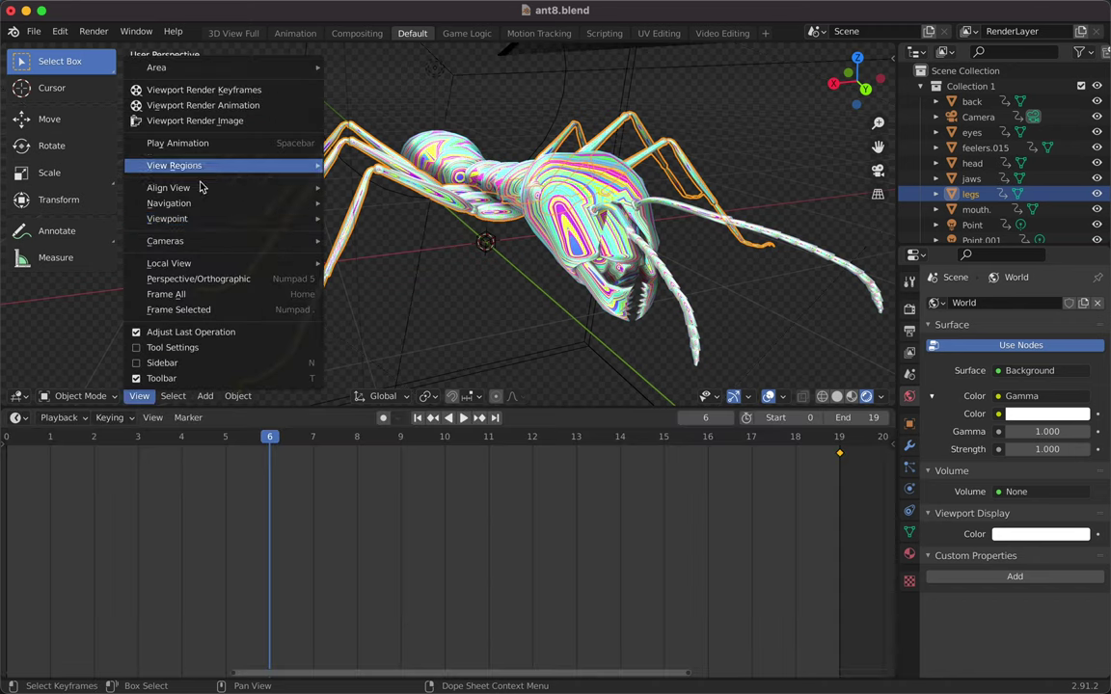
click(362, 218)
click(784, 10)
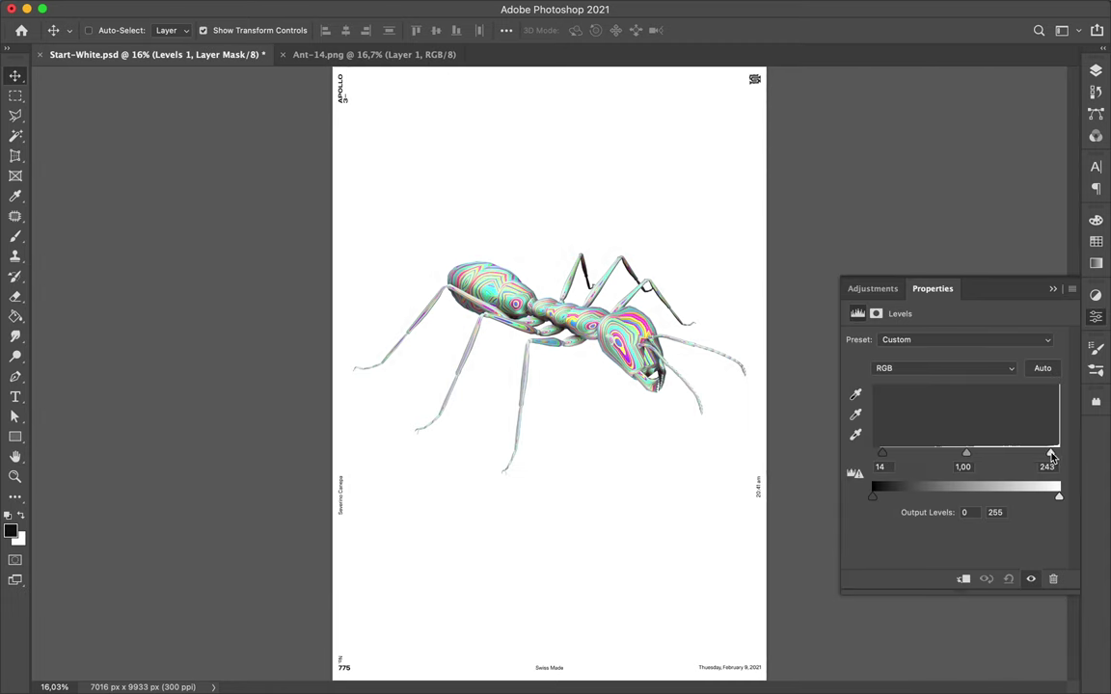
- Nudge the Levels, add a Hue/Saturation adjustment at Hue -165, and apply a Filter > Other filter
drag(965, 453, 985, 453)
click(1096, 70)
click(1003, 666)
click(1021, 483)
drag(955, 397, 858, 397)
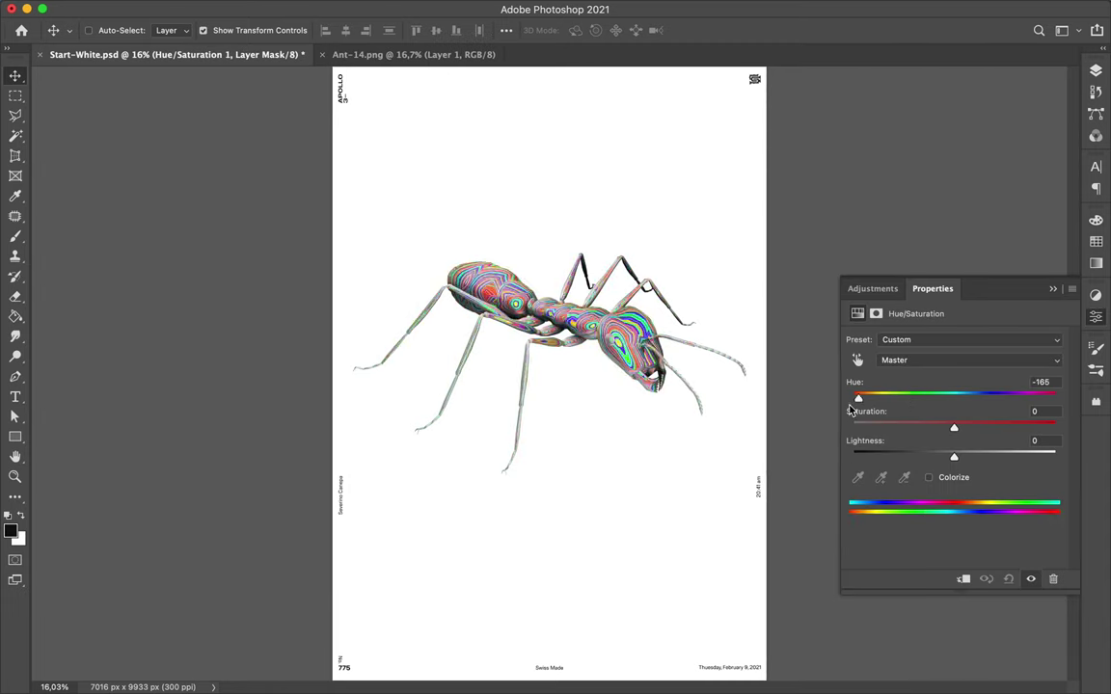
click(272, 10)
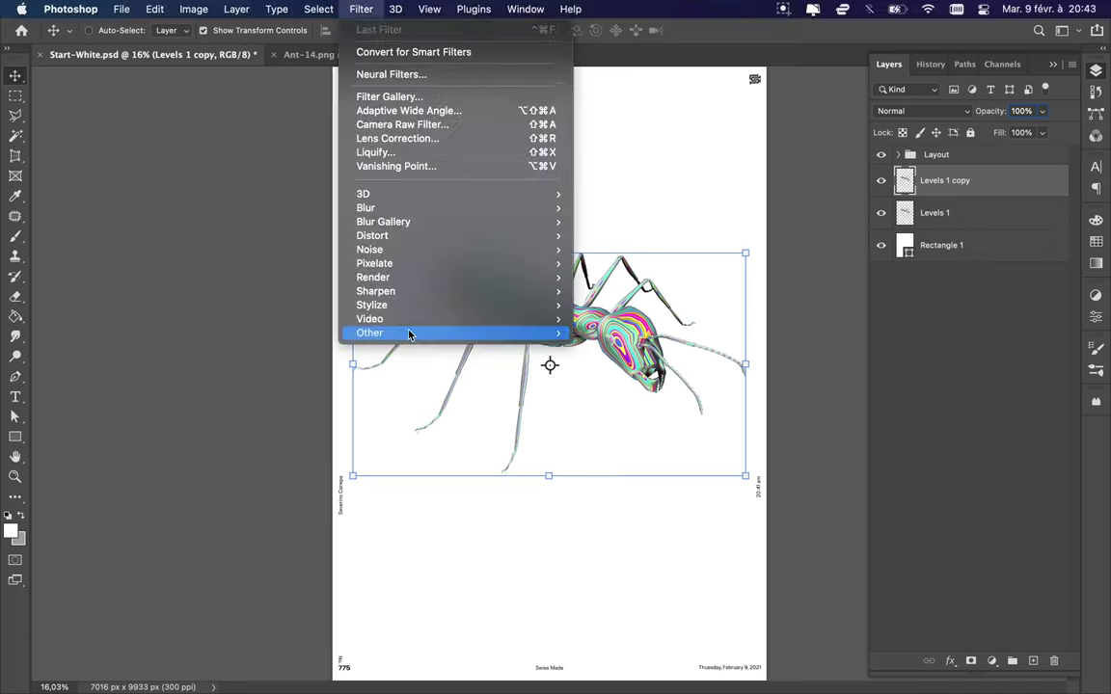
click(617, 354)
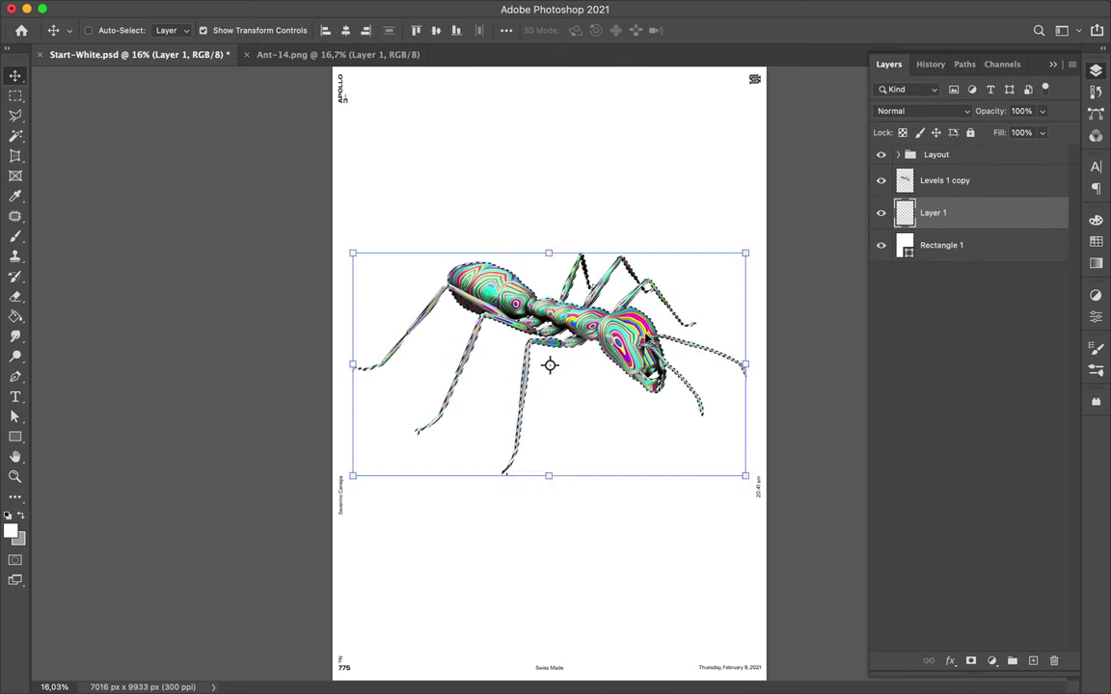
- Select the lower ant copy, Layer 1, from the layers beneath the ant
key(k)
key(v)
right_click(516, 302)
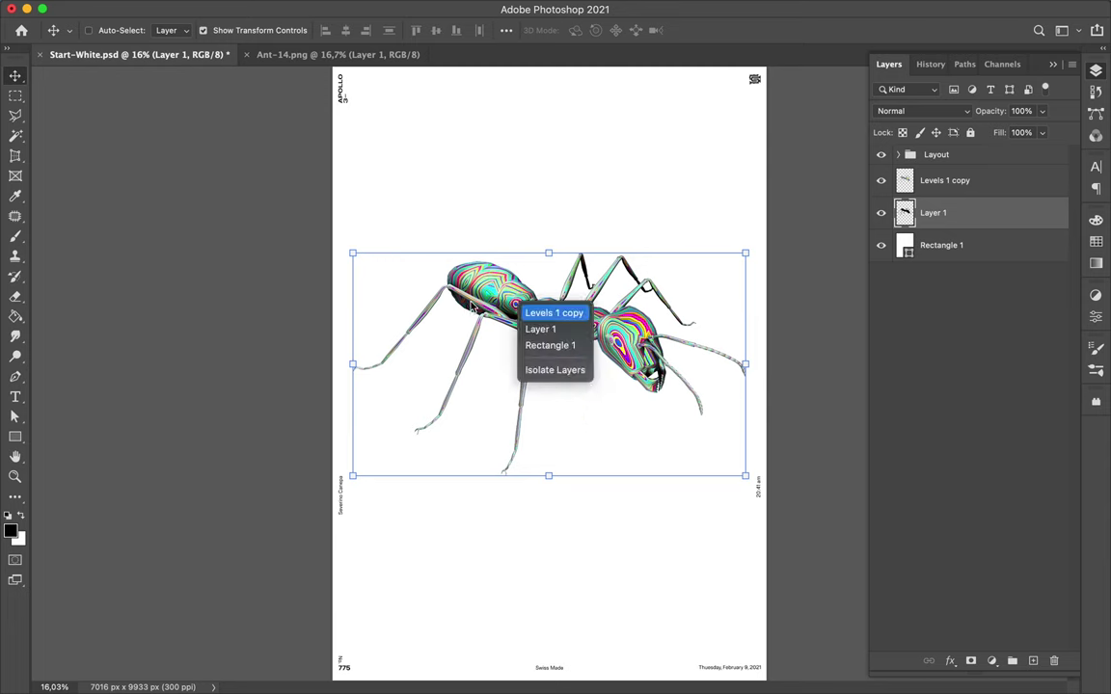
key(ctrl+t)
right_click(543, 300)
click(565, 424)
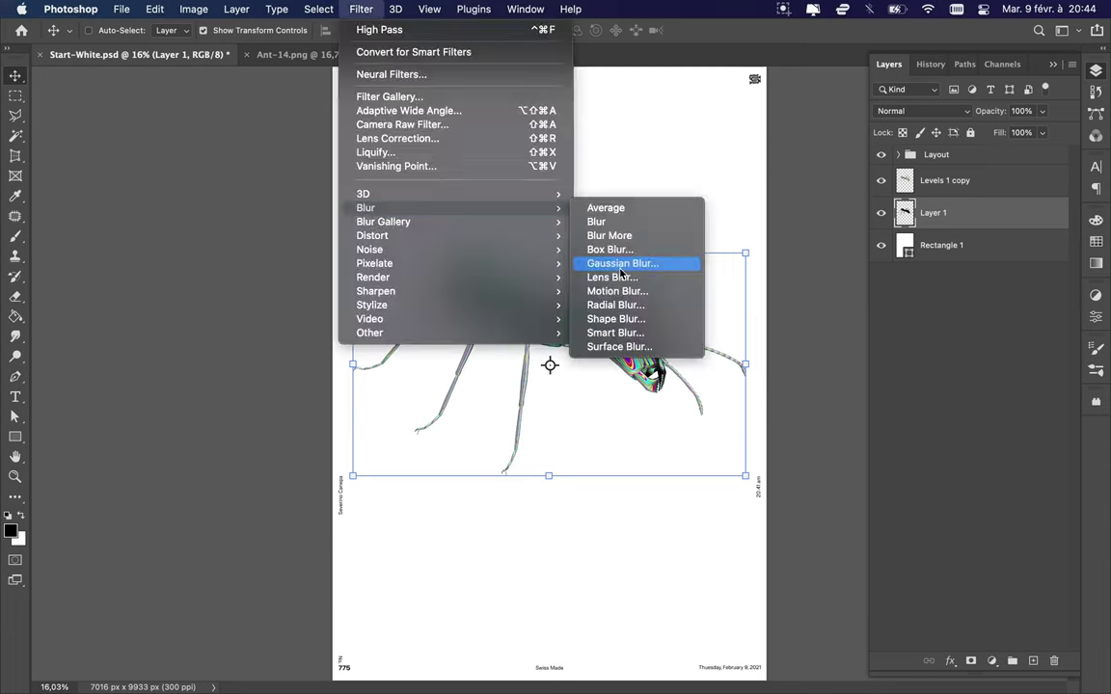
- Warp the blurred ant copy into a skewed drop shadow behind the ant
right_click(502, 321)
click(518, 438)
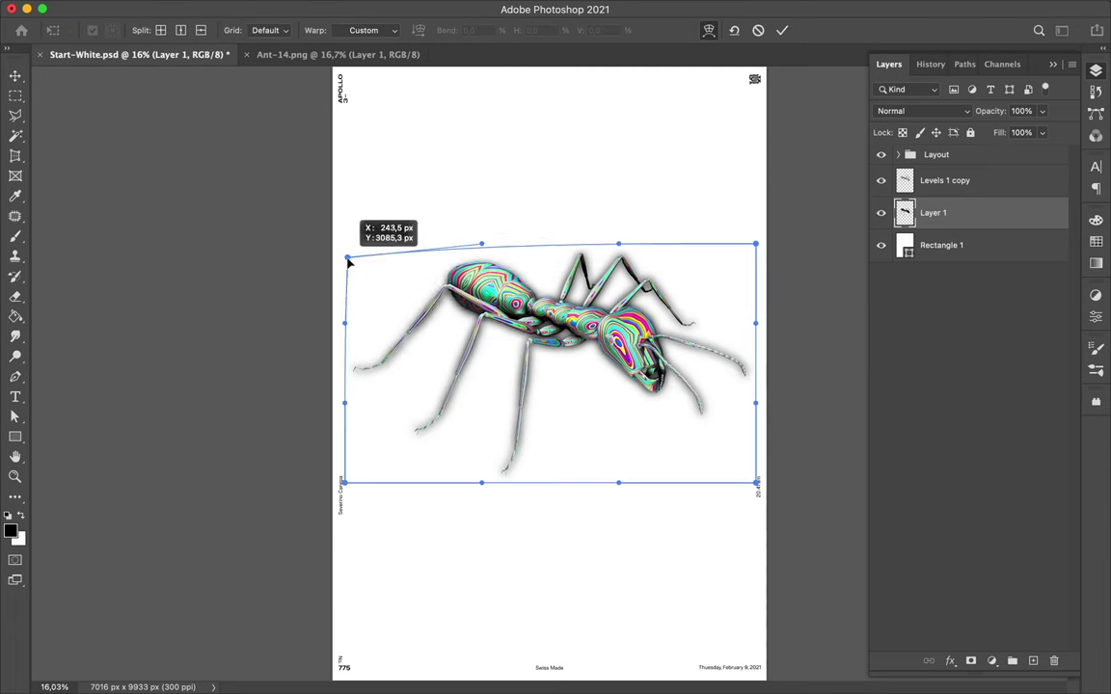
drag(346, 244, 364, 284)
mouse_move(600, 298)
mouse_down()
mouse_move(581, 296)
mouse_move(582, 347)
mouse_move(673, 390)
mouse_up()
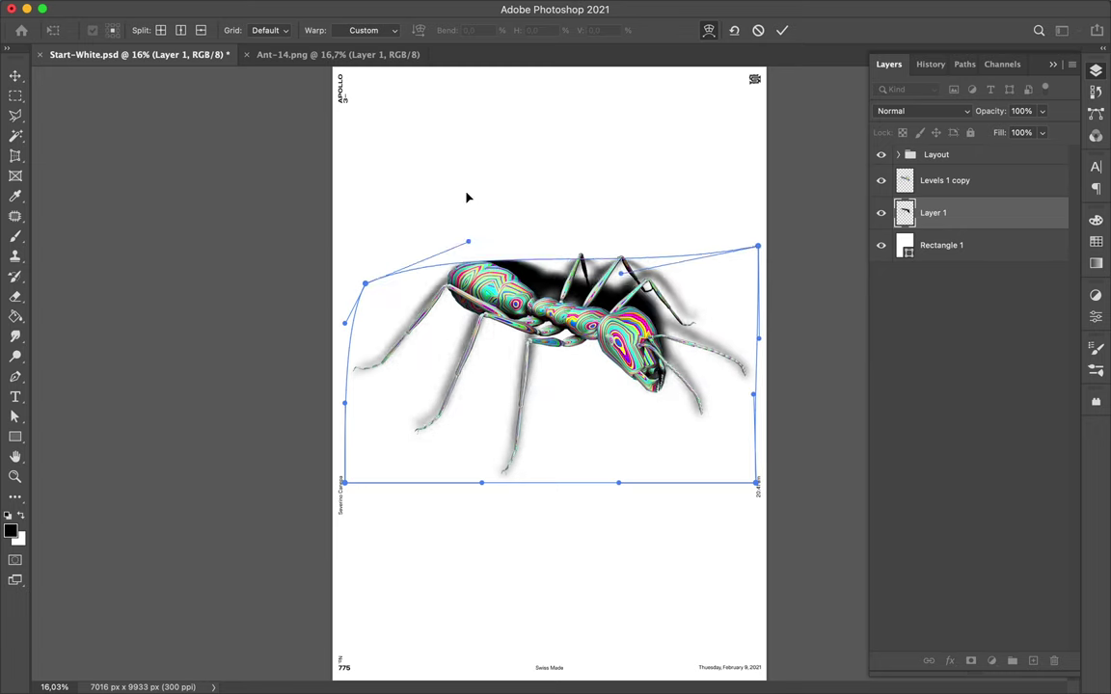
key(Return)
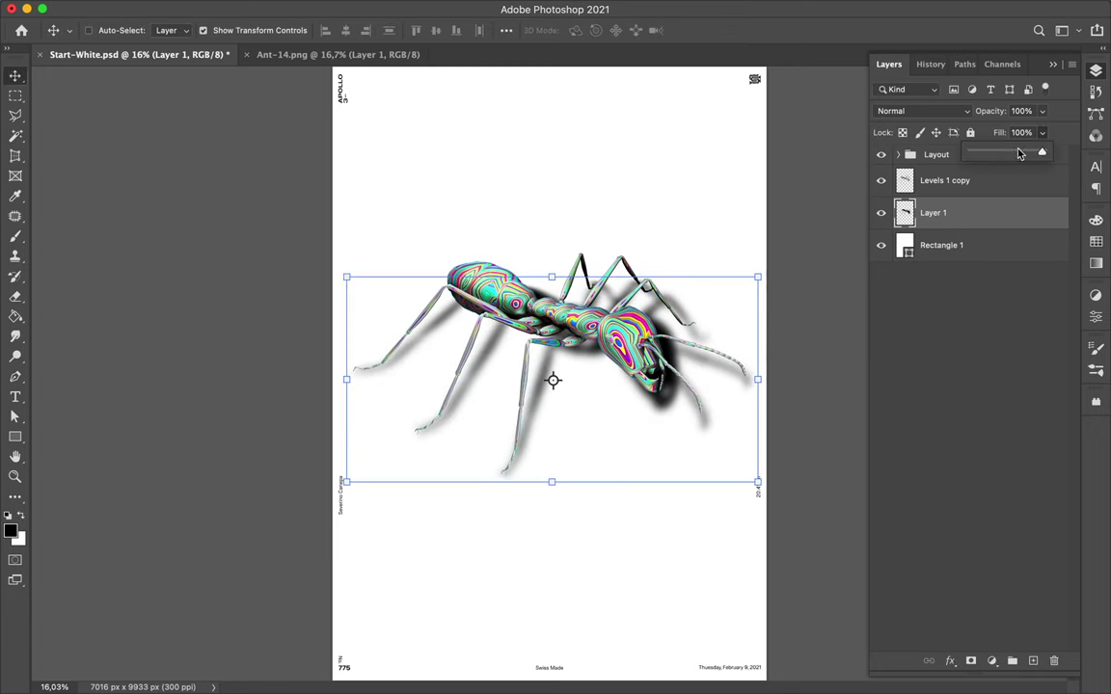
- Select both ant layers and eyedrop the orange from the ant's head
shift+click(974, 180)
key(i)
scroll(642, 319, up, 5)
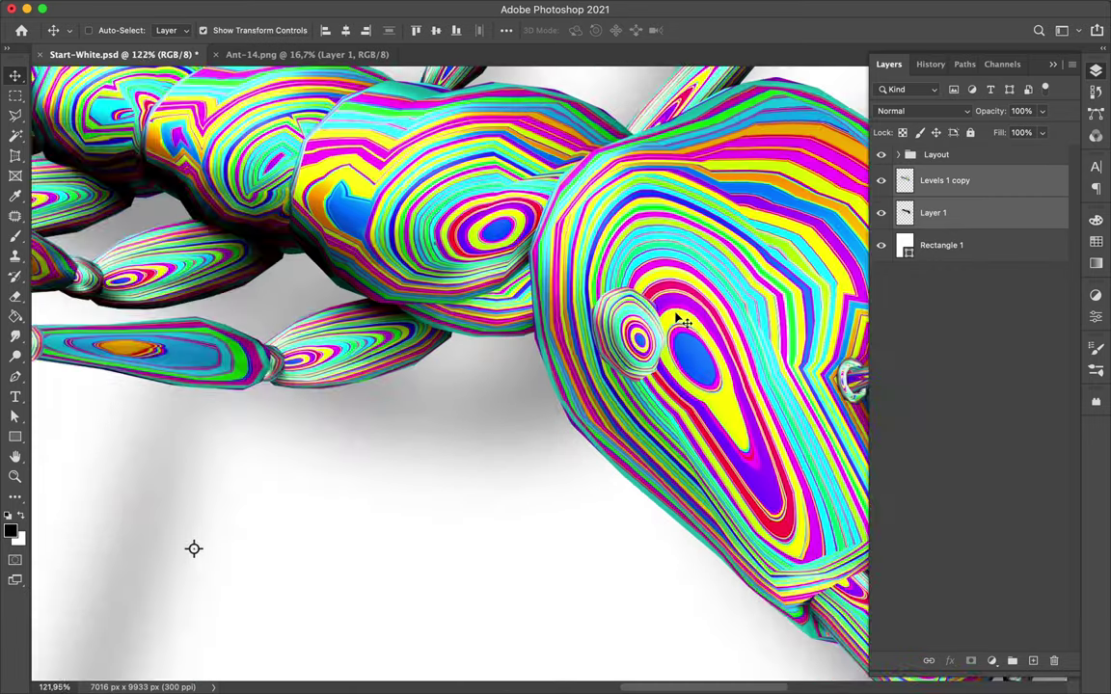
click(658, 281)
scroll(579, 345, down, 3)
scroll(512, 342, down, 5)
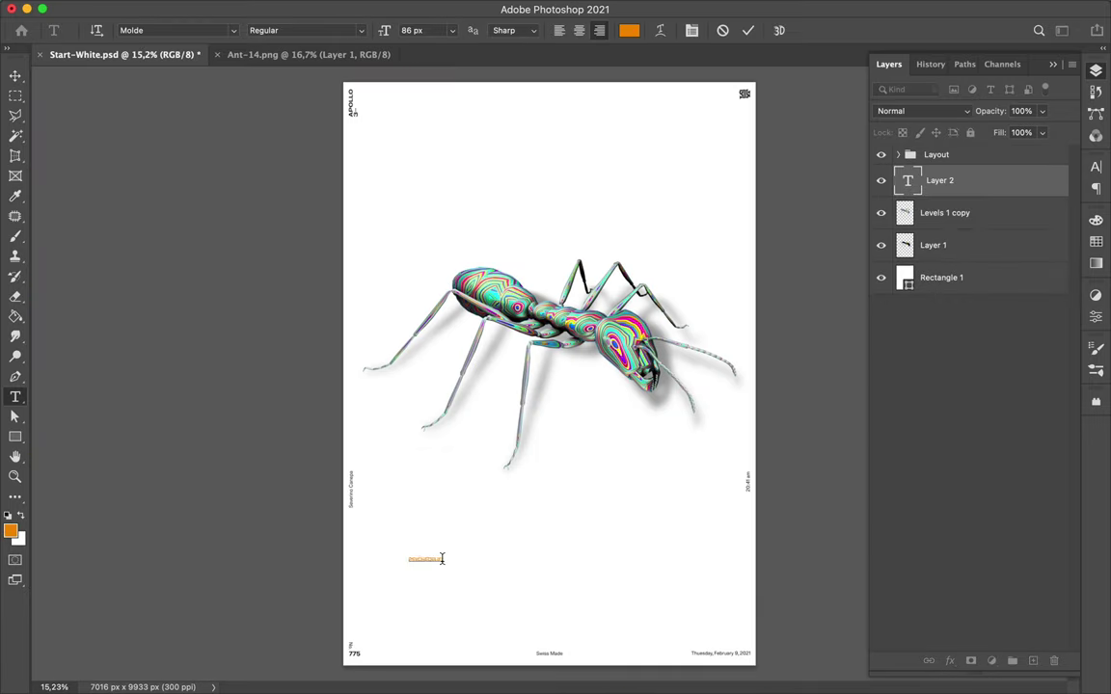
- Commit the PSYCHEDELIC text and enlarge it with Free Transform
key(ctrl+Return)
key(ctrl+t)
drag(442, 558, 608, 402)
key(Return)
click(1096, 166)
- Set the headline colour to black, #000000
click(1059, 261)
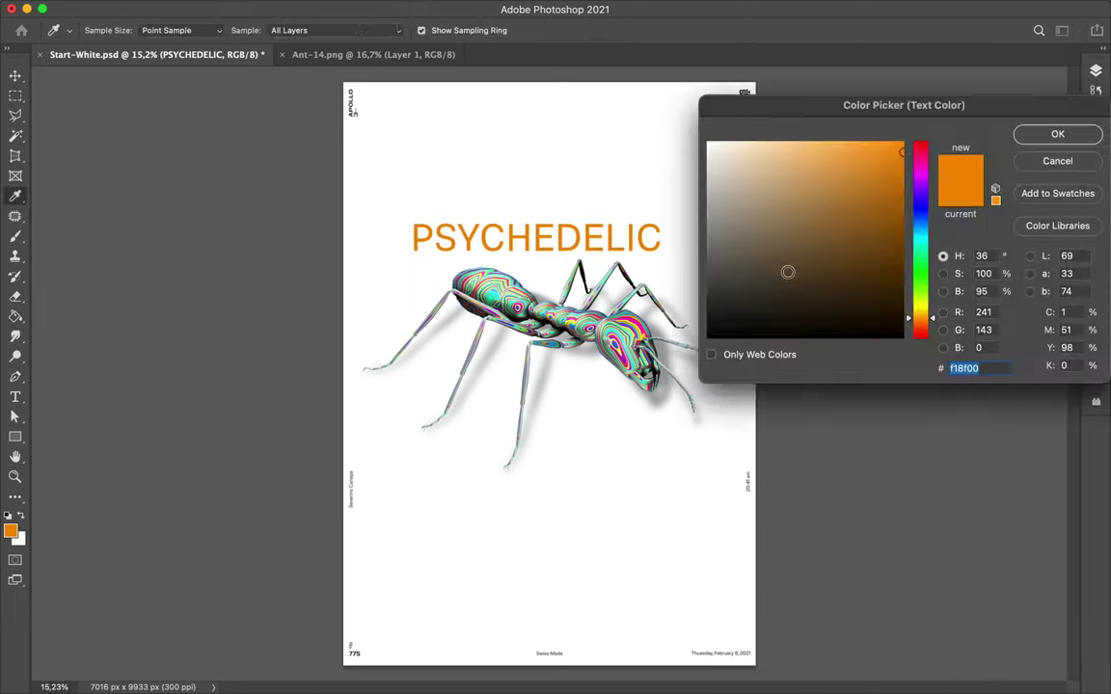
text(000000)
key(Return)
click(999, 189)
- Change the PSYCHEDELIC font to Necia Black
scroll(945, 453, down, 5)
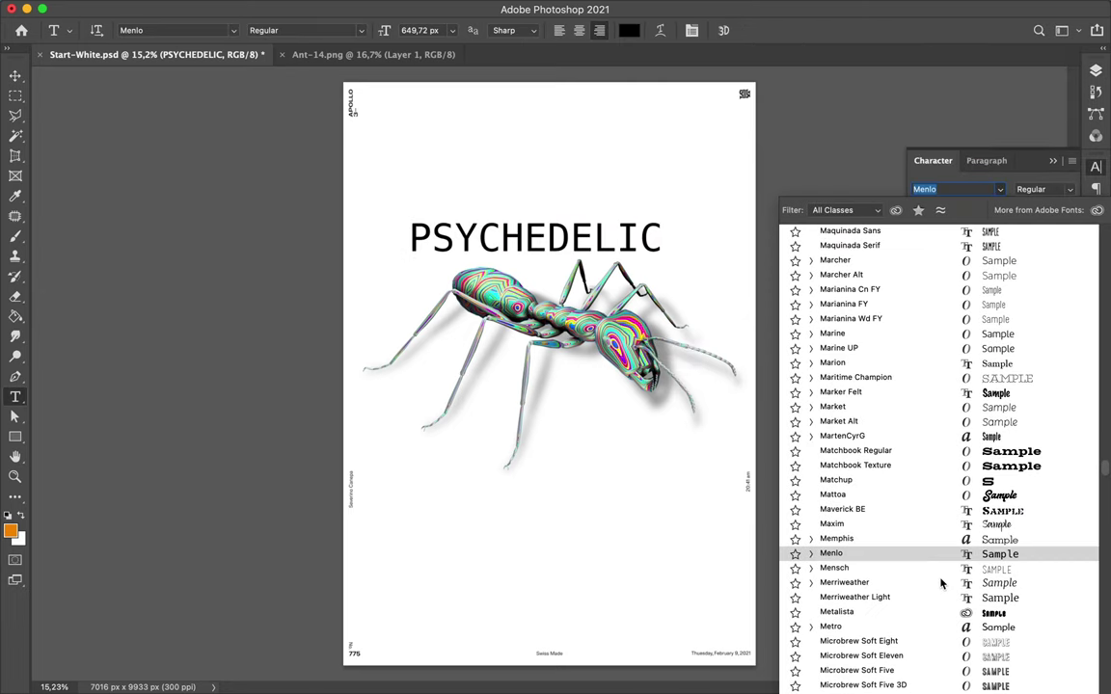
scroll(936, 569, down, 10)
click(912, 441)
scroll(917, 540, down, 4)
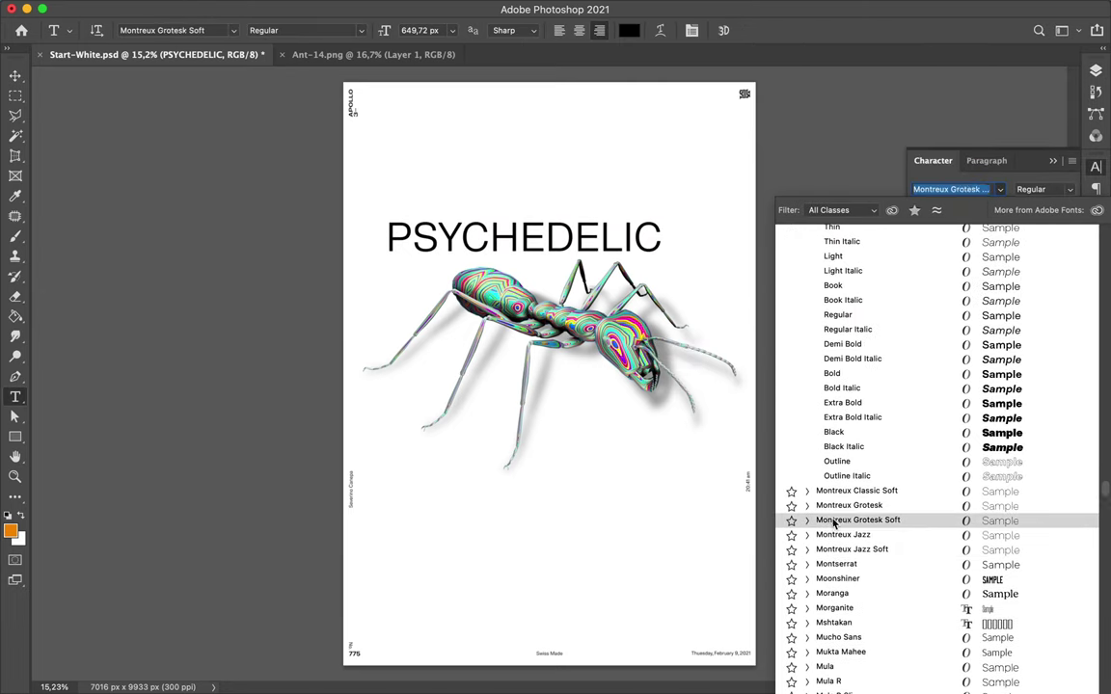
scroll(866, 569, down, 3)
scroll(866, 594, down, 7)
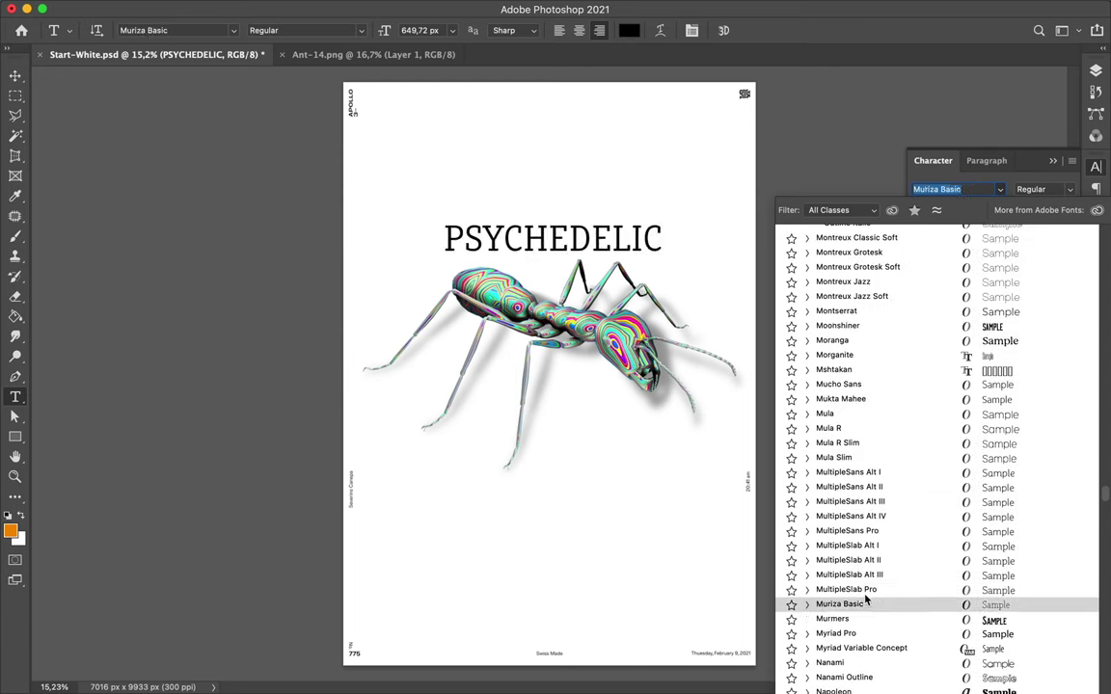
scroll(872, 603, down, 6)
scroll(879, 612, down, 3)
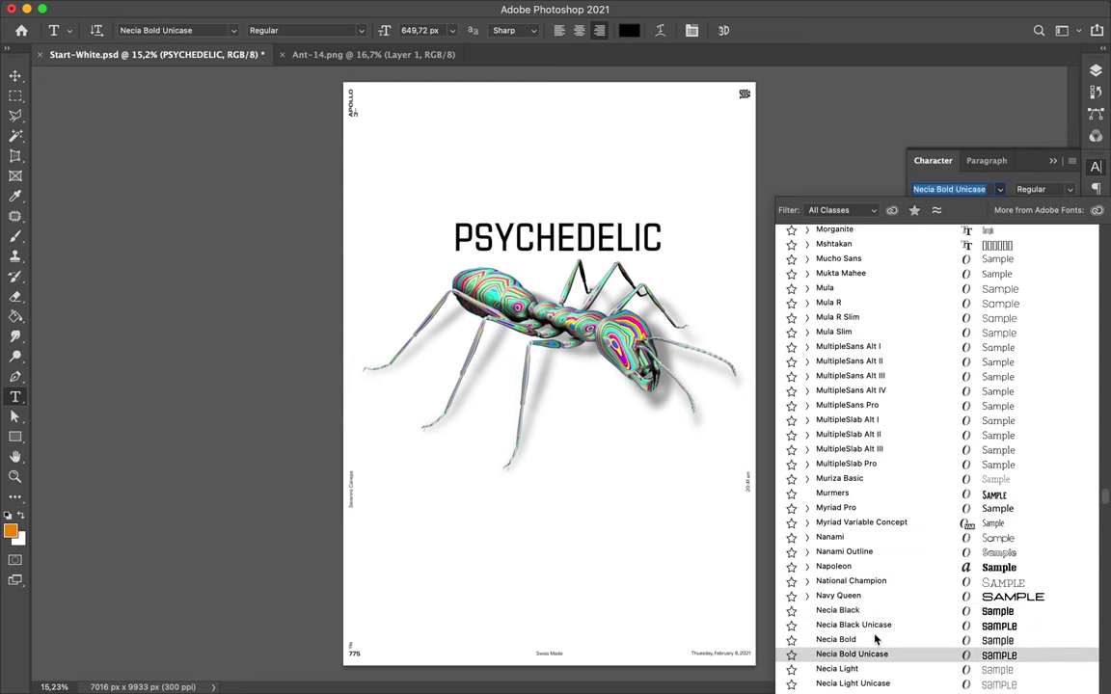
scroll(871, 613, down, 6)
click(839, 447)
- Enlarge the headline and scale PSYCHE to about 157%, positioning it in place
key(ctrl+t)
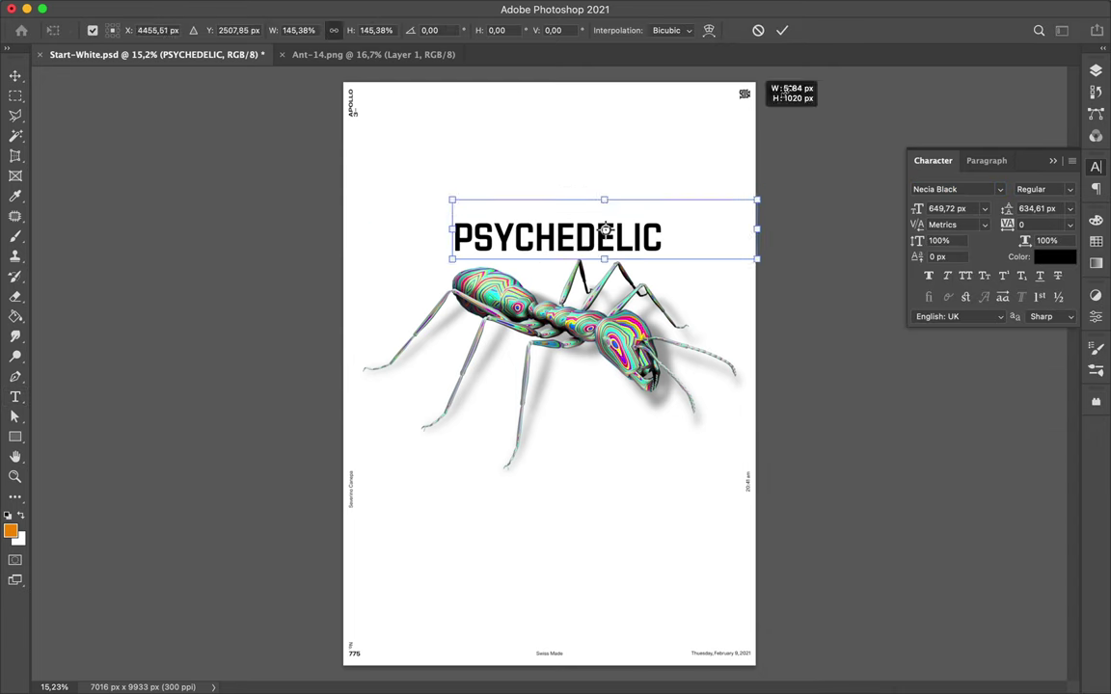
drag(569, 192, 571, 144)
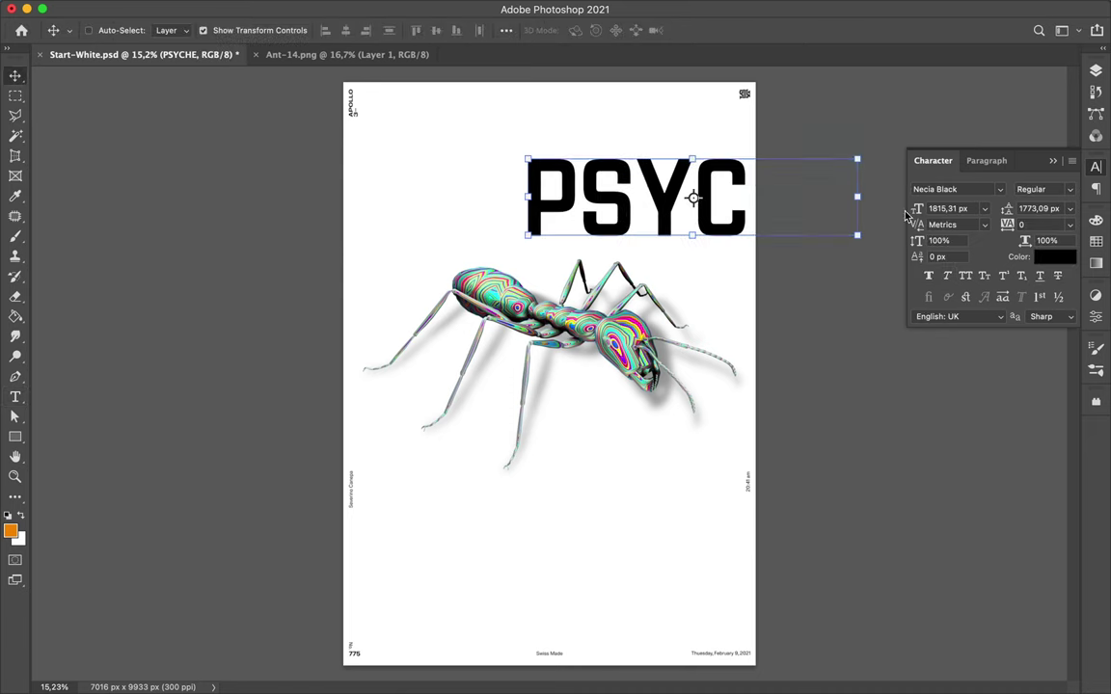
drag(465, 243, 489, 243)
key(ctrl+t)
right_click(576, 223)
key(Escape)
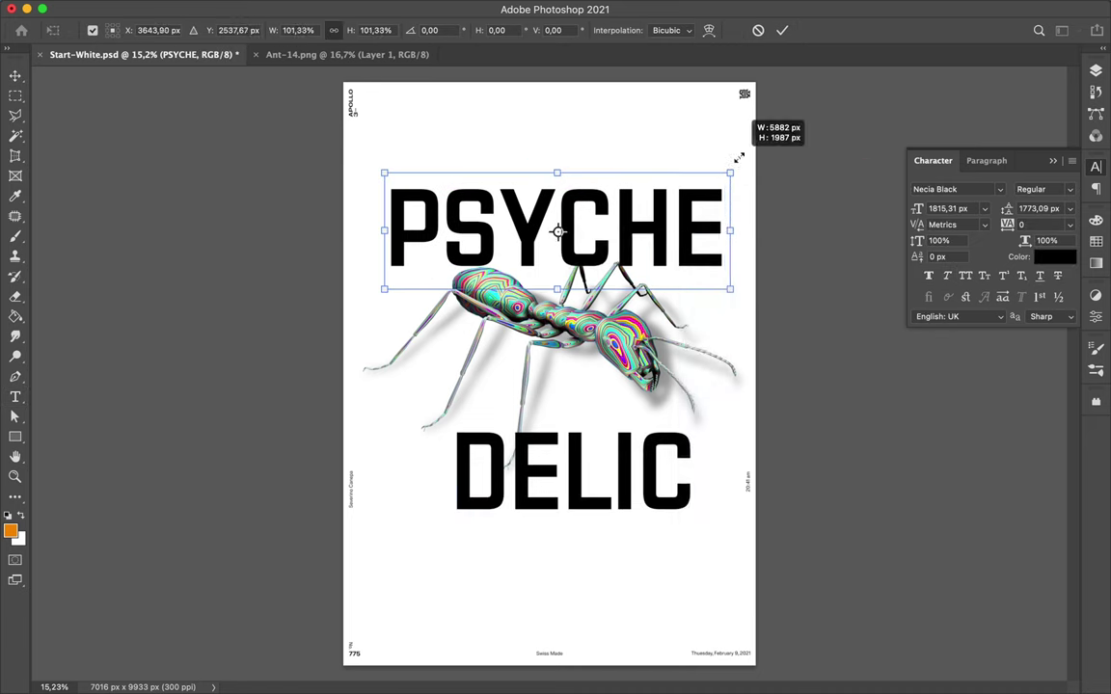
right_click(682, 218)
key(Escape)
drag(641, 245, 696, 202)
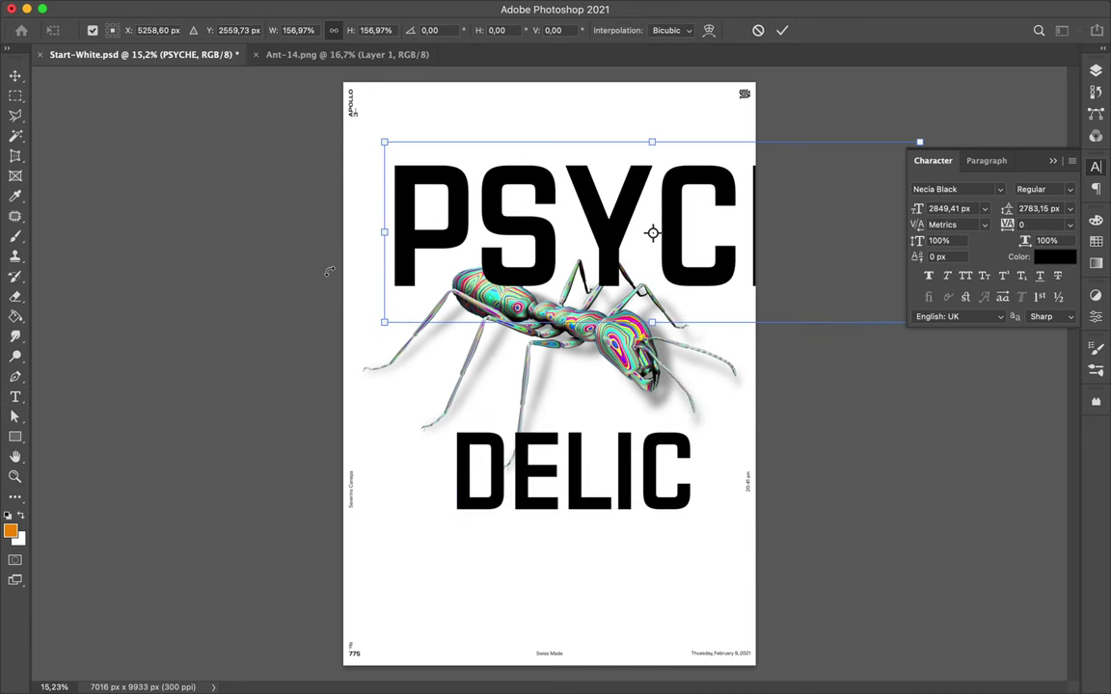
drag(551, 437, 521, 400)
key(Return)
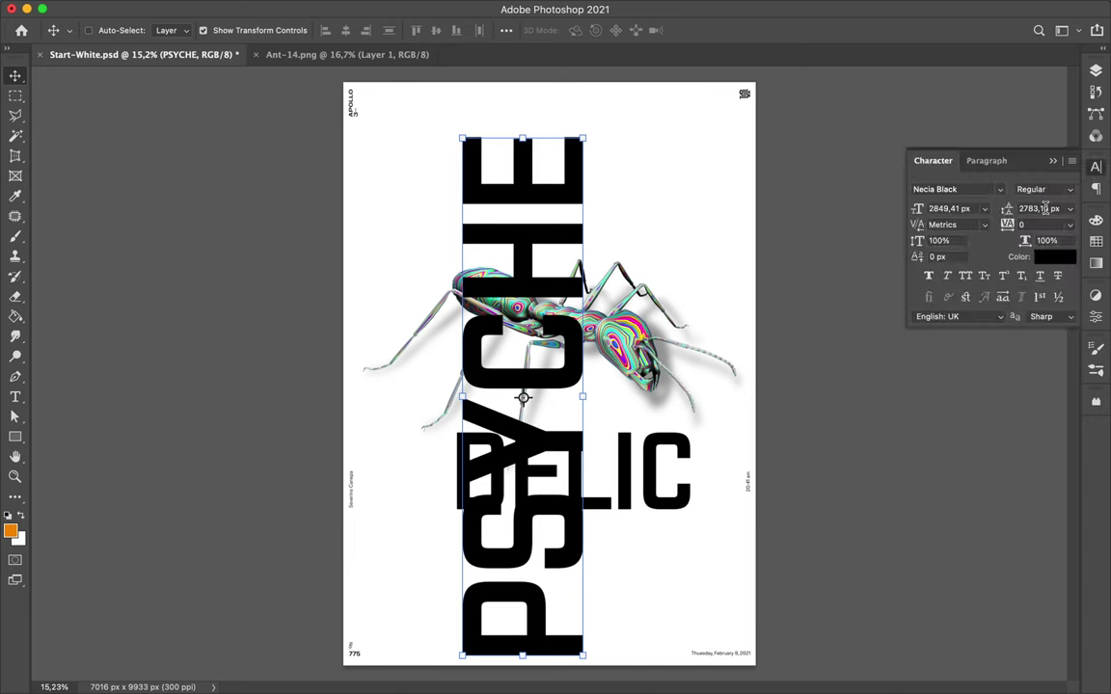
- Rasterize PSYCHE, rotate it 90° to read horizontally, and move it up
click(1096, 70)
right_click(972, 211)
click(830, 487)
right_click(530, 189)
click(567, 195)
drag(443, 124, 793, 317)
- Reshape PSYCHE into a tilted wedge and shrink it to fit the poster
drag(579, 397, 617, 265)
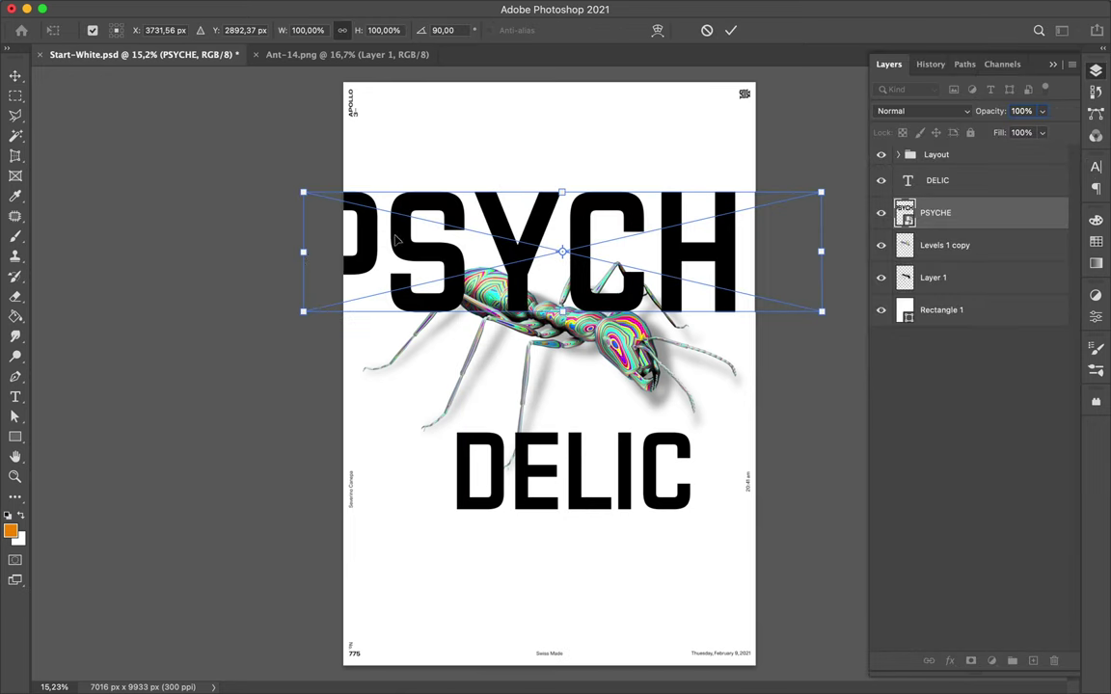
mouse_move(302, 191)
mouse_down()
mouse_move(305, 93)
mouse_move(318, 121)
mouse_move(315, 178)
mouse_up()
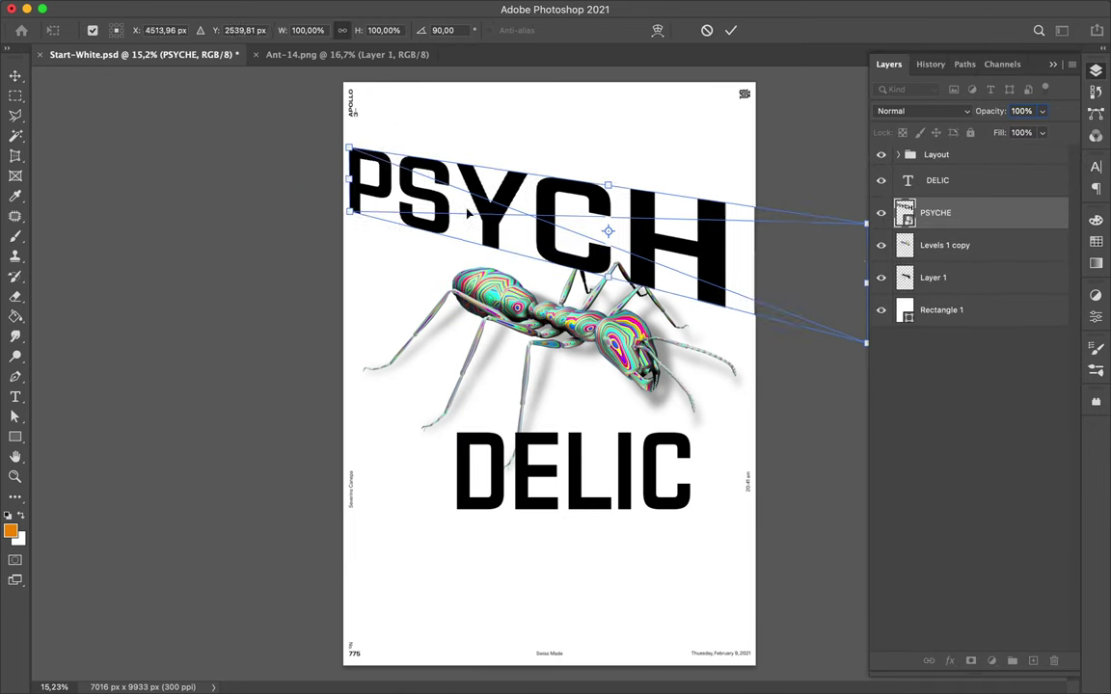
drag(872, 280, 776, 279)
click(731, 30)
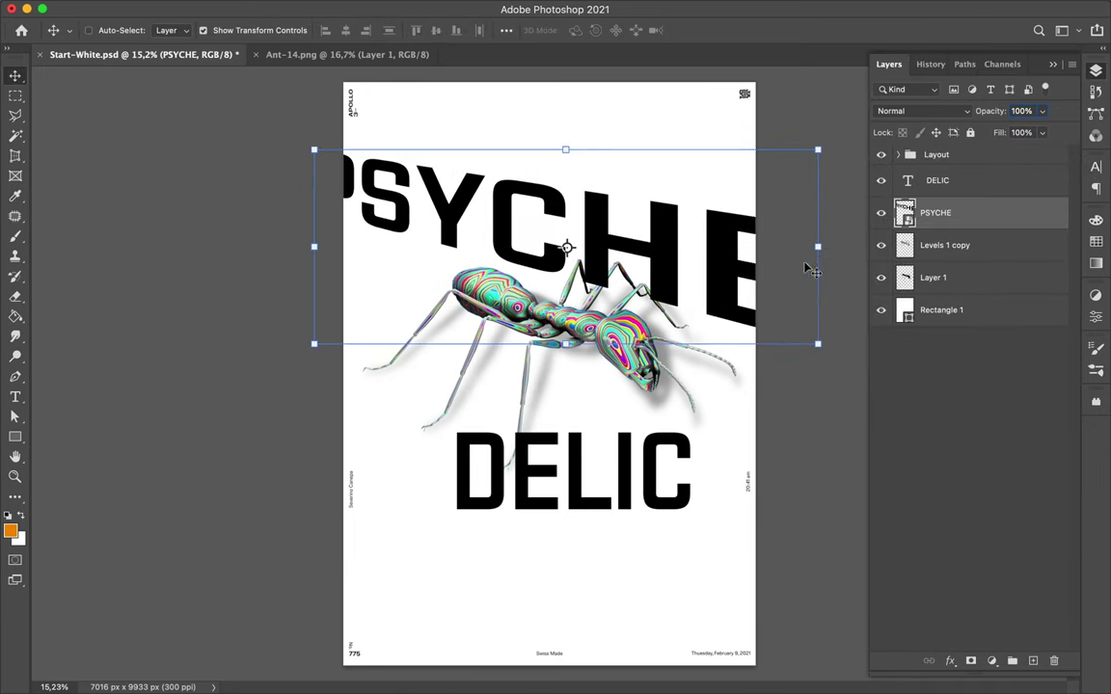
drag(818, 247, 768, 218)
- Move PSYCHE behind the ant and skew it to slant down to the right
drag(965, 214, 965, 288)
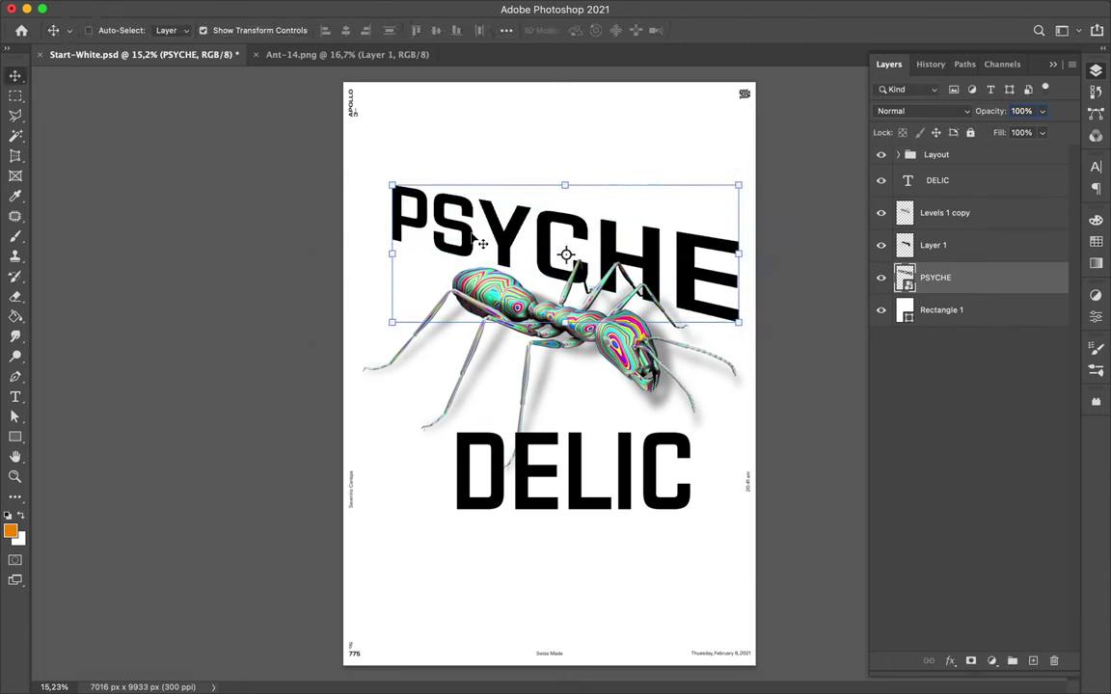
right_click(442, 208)
click(502, 320)
drag(391, 184, 453, 179)
- Apply the PSYCHE slant, nudge it left, and duplicate and reposition DELIC
key(Return)
mouse_move(690, 267)
mouse_down()
mouse_move(636, 249)
mouse_move(646, 253)
mouse_up()
right_click(595, 425)
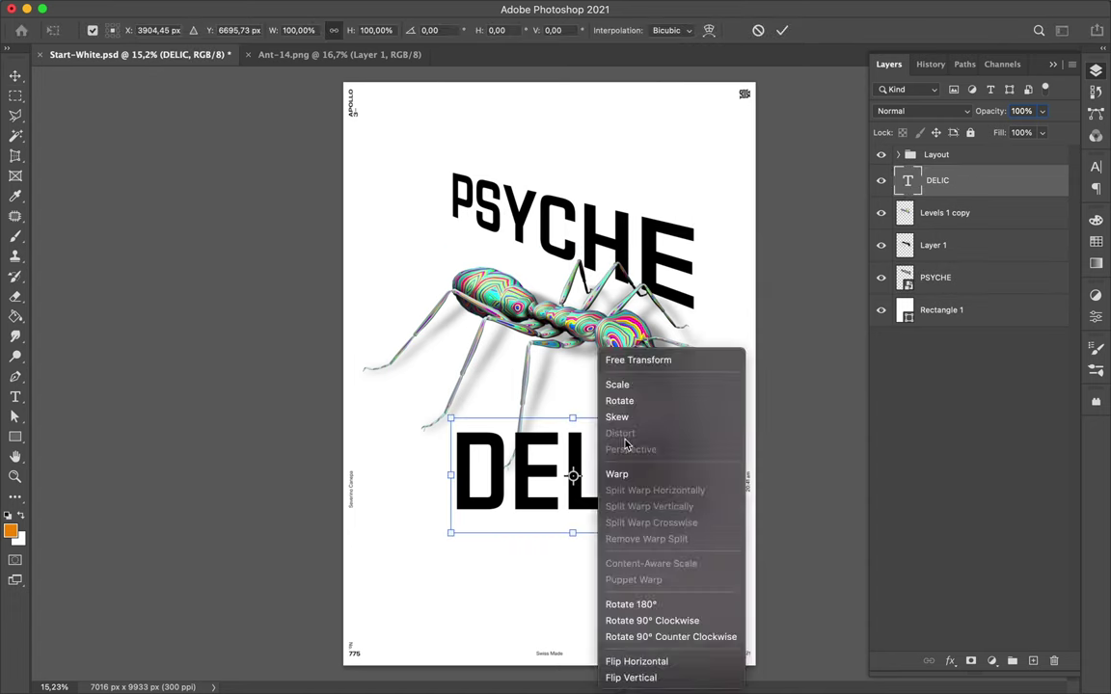
key(Escape)
key(Escape)
drag(658, 459, 585, 297)
- Convert DELIC to a Smart Object and skew it taller and wider under the ant
right_click(778, 201)
click(818, 416)
key(ctrl+t)
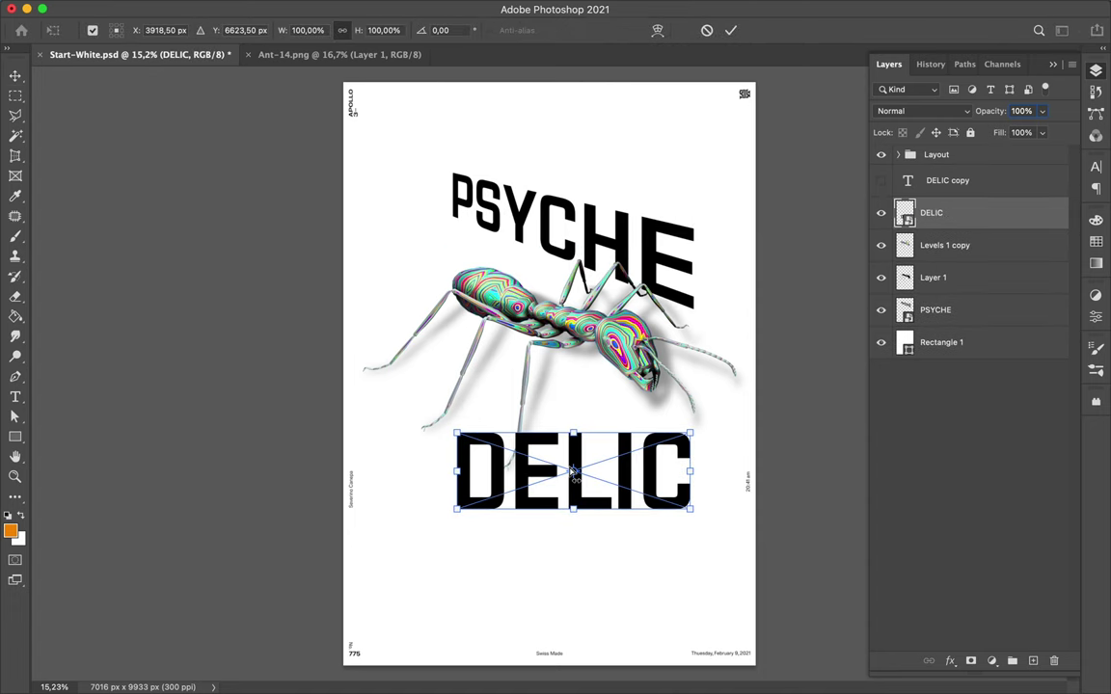
right_click(620, 471)
click(655, 553)
mouse_move(456, 433)
mouse_down()
mouse_move(460, 490)
mouse_move(528, 459)
mouse_move(450, 459)
mouse_up()
drag(409, 652, 415, 537)
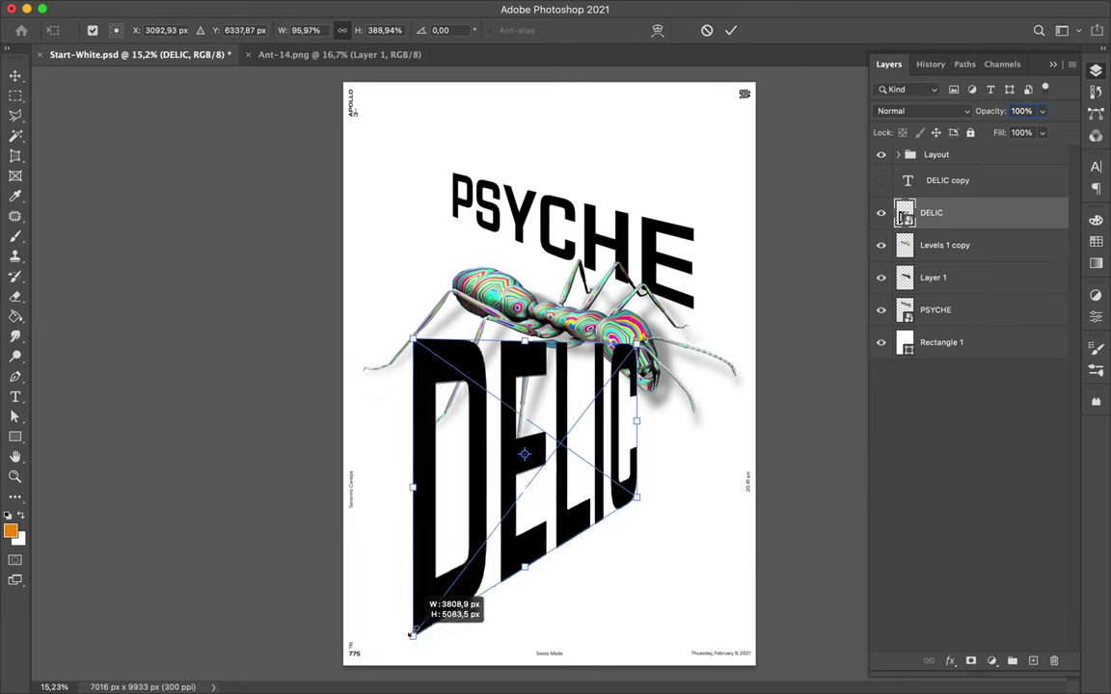
drag(572, 403, 593, 241)
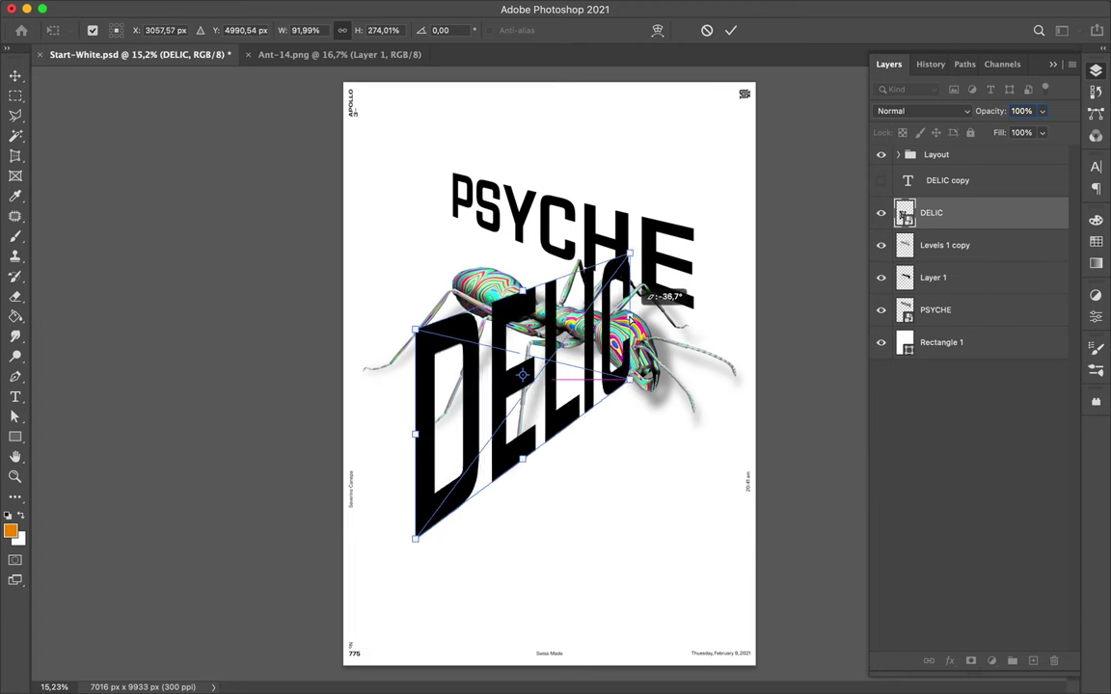
key(Return)
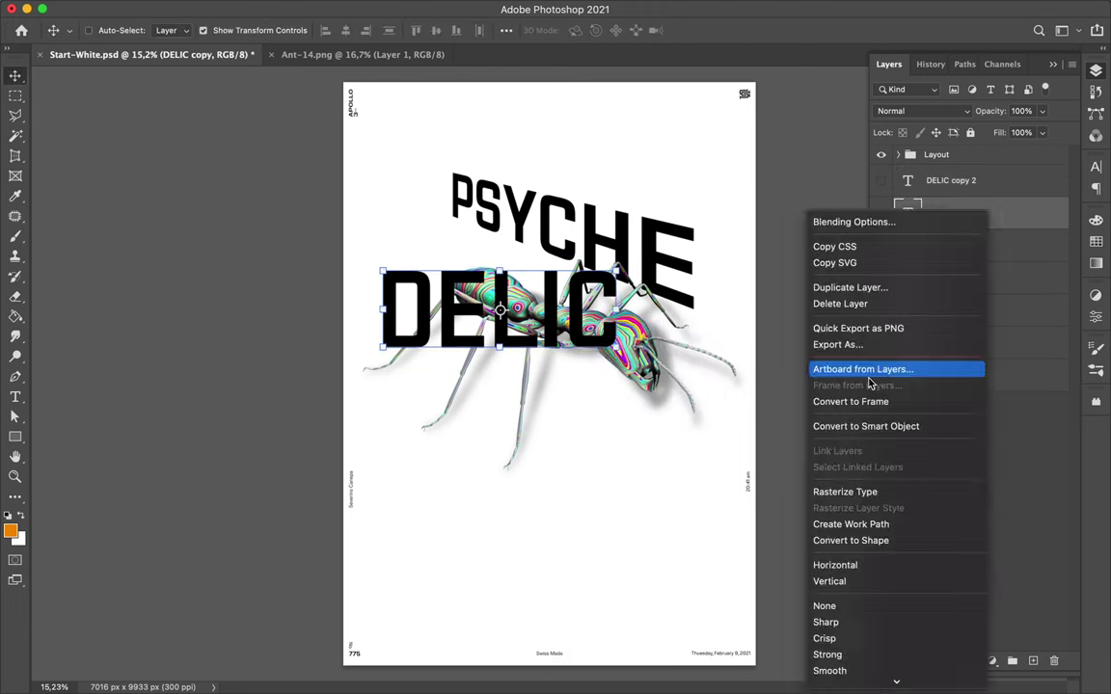
- Convert the DELIC copy to a Smart Object and distort it into tall perspective letters
click(866, 427)
key(ctrl+t)
right_click(641, 299)
click(650, 402)
drag(615, 345, 615, 386)
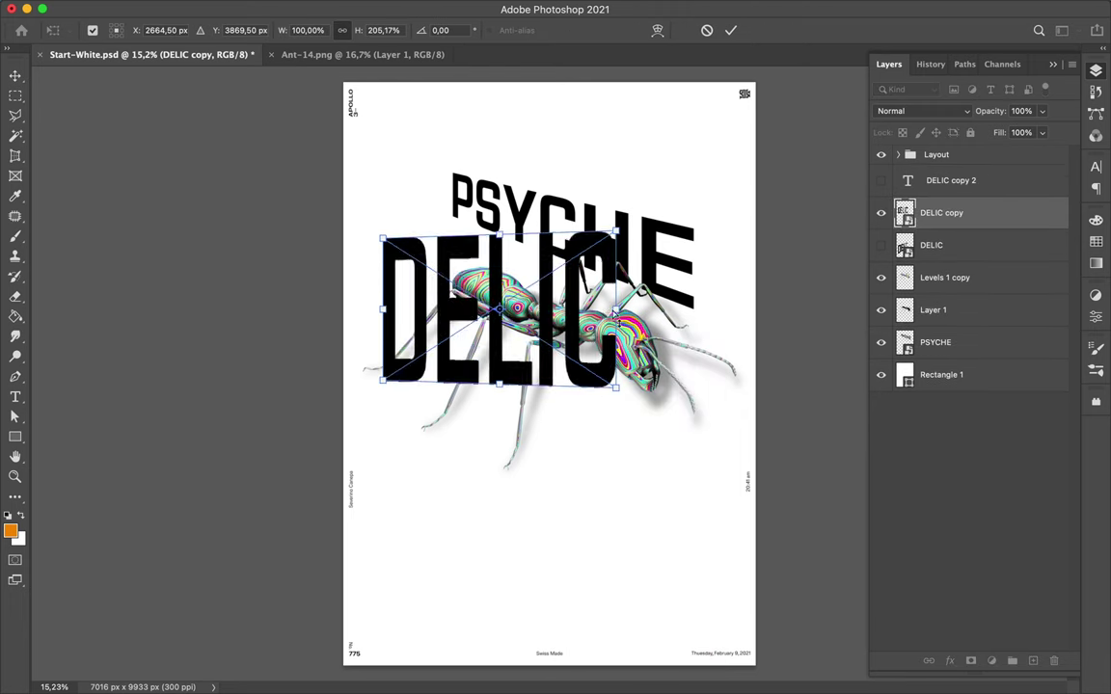
drag(615, 313, 377, 434)
key(Return)
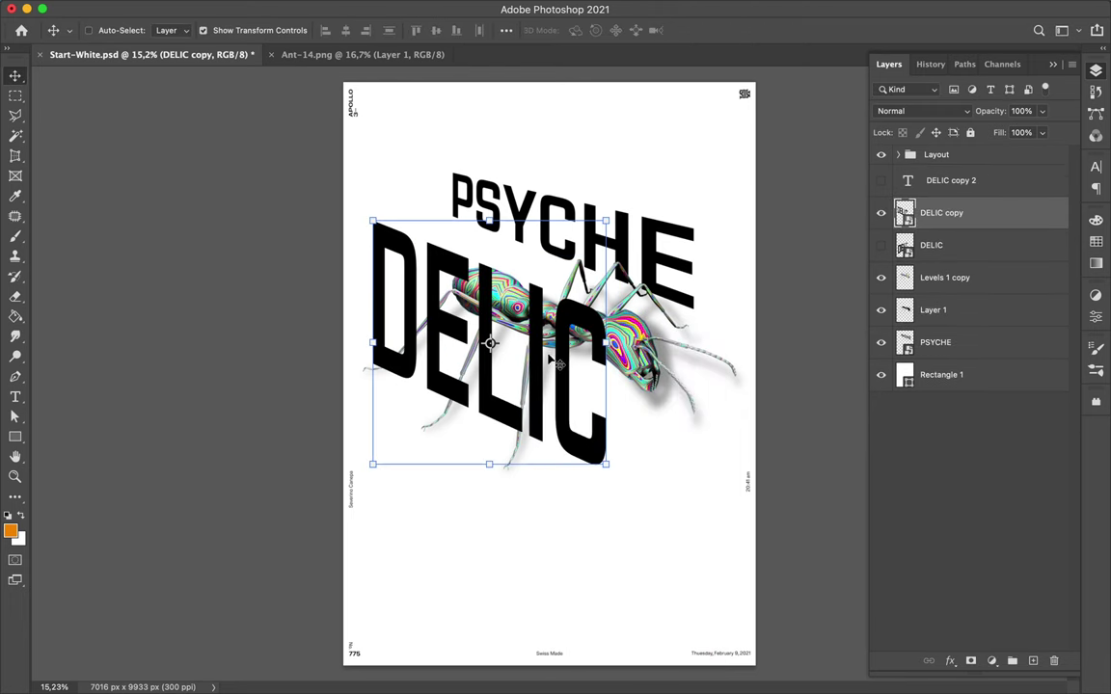
drag(549, 360, 567, 502)
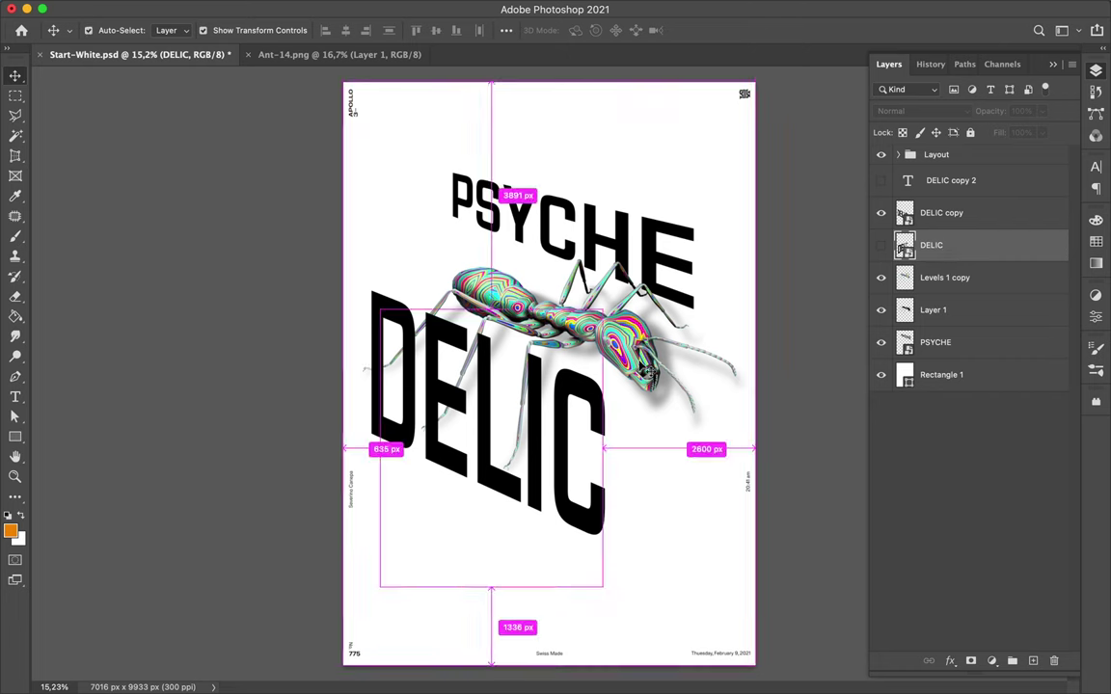
- Skew DELIC again, raising its right side and adjusting the slant angle
key(ctrl+t)
right_click(648, 407)
click(669, 488)
drag(604, 290, 606, 384)
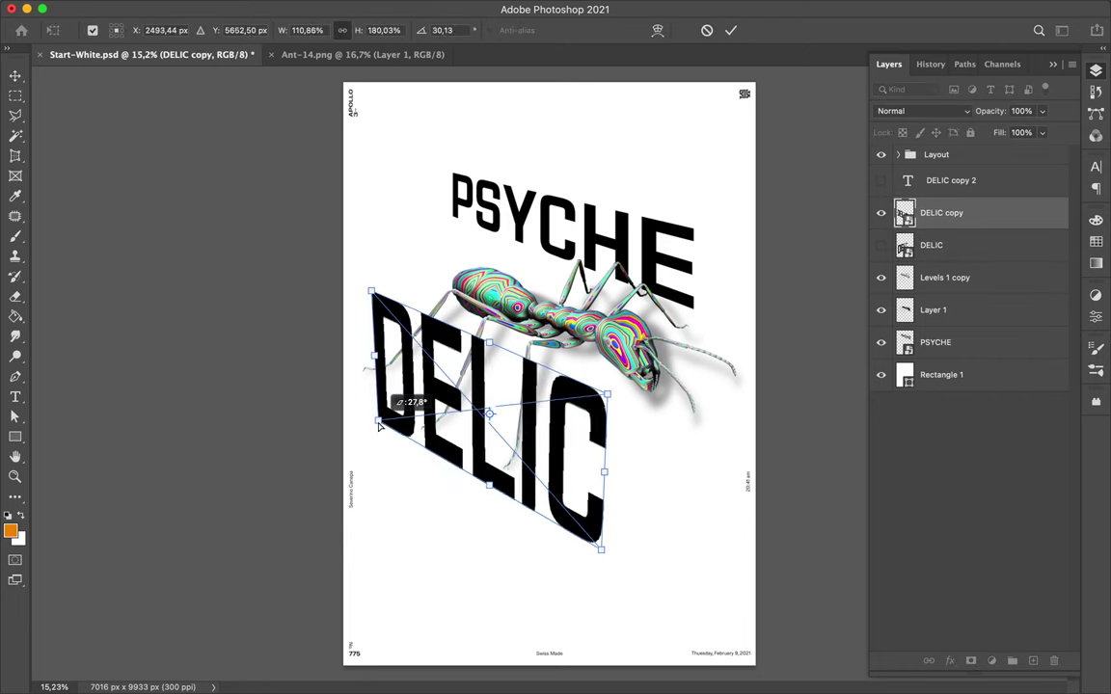
mouse_move(396, 409)
mouse_down()
mouse_move(453, 144)
mouse_move(602, 579)
mouse_up()
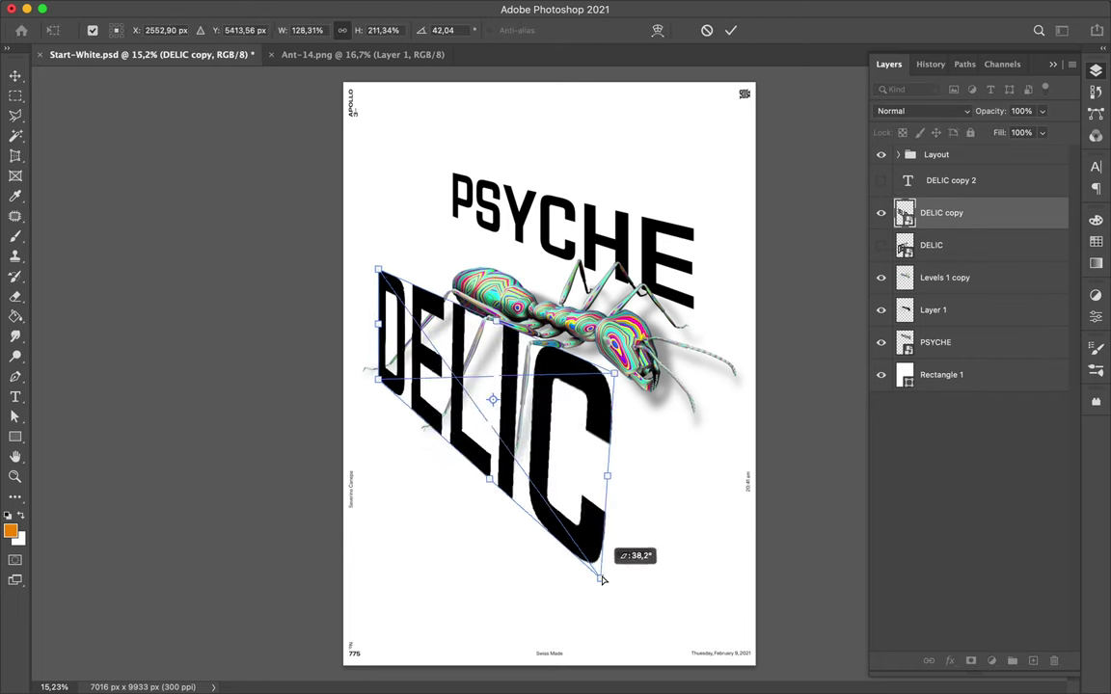
key(Return)
- Load the ant's outline and paint black on the DELIC copy mask so the legs overlap
ctrl+click(904, 309)
key(b)
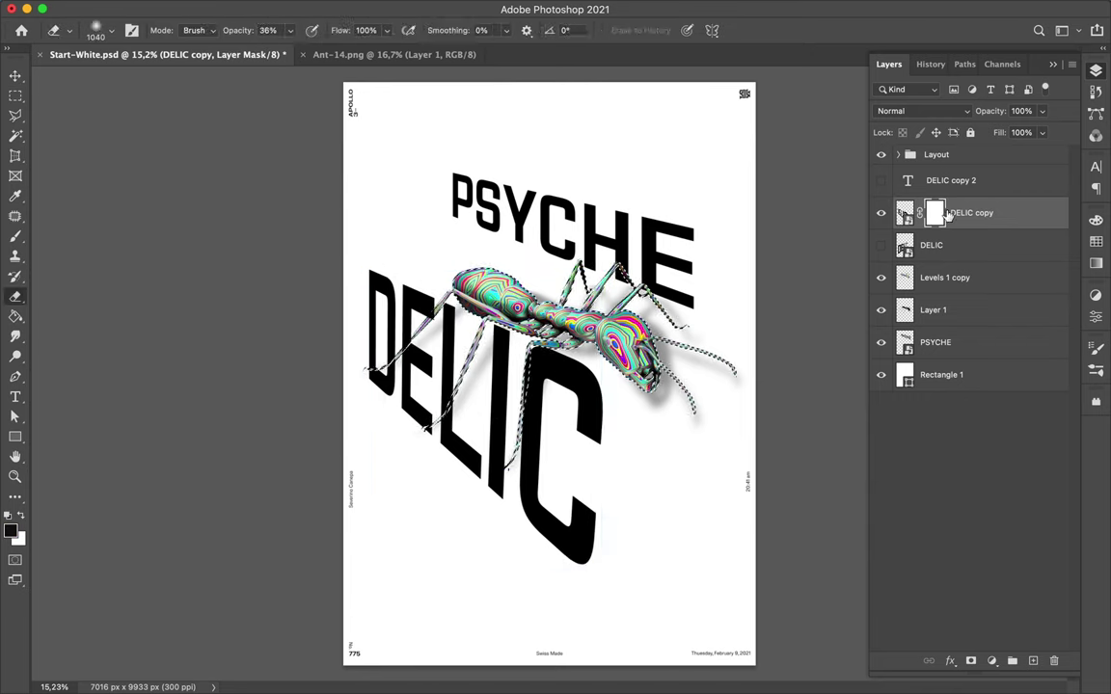
right_click(511, 268)
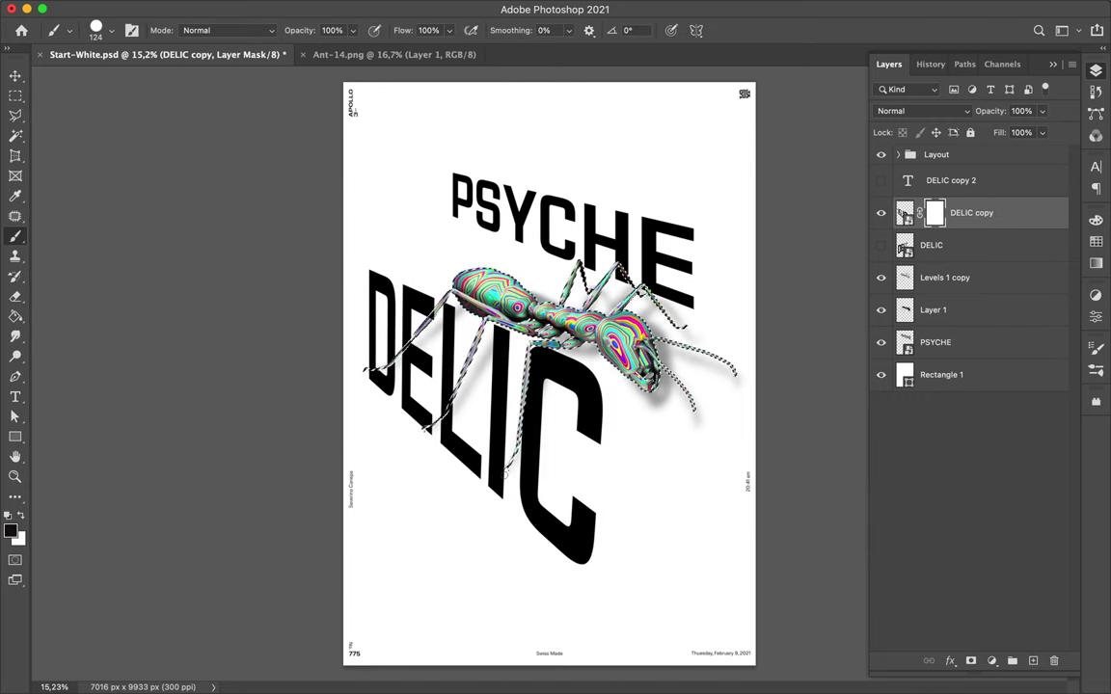
click(905, 213)
key(ctrl+d)
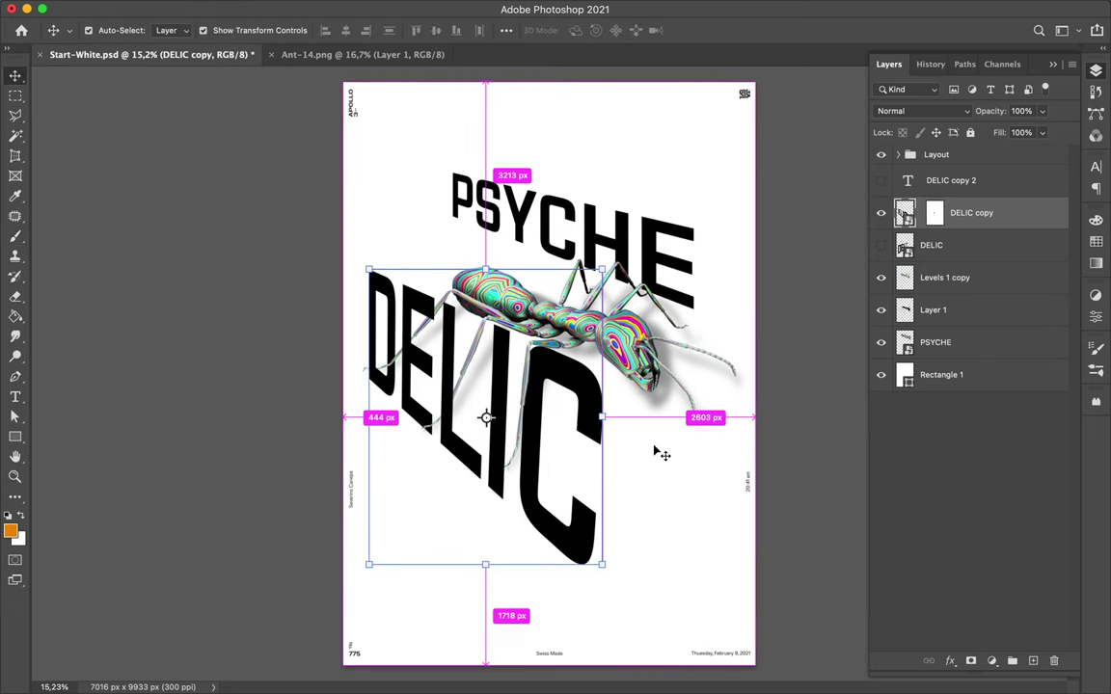
key(ctrl+backslash)
key(b)
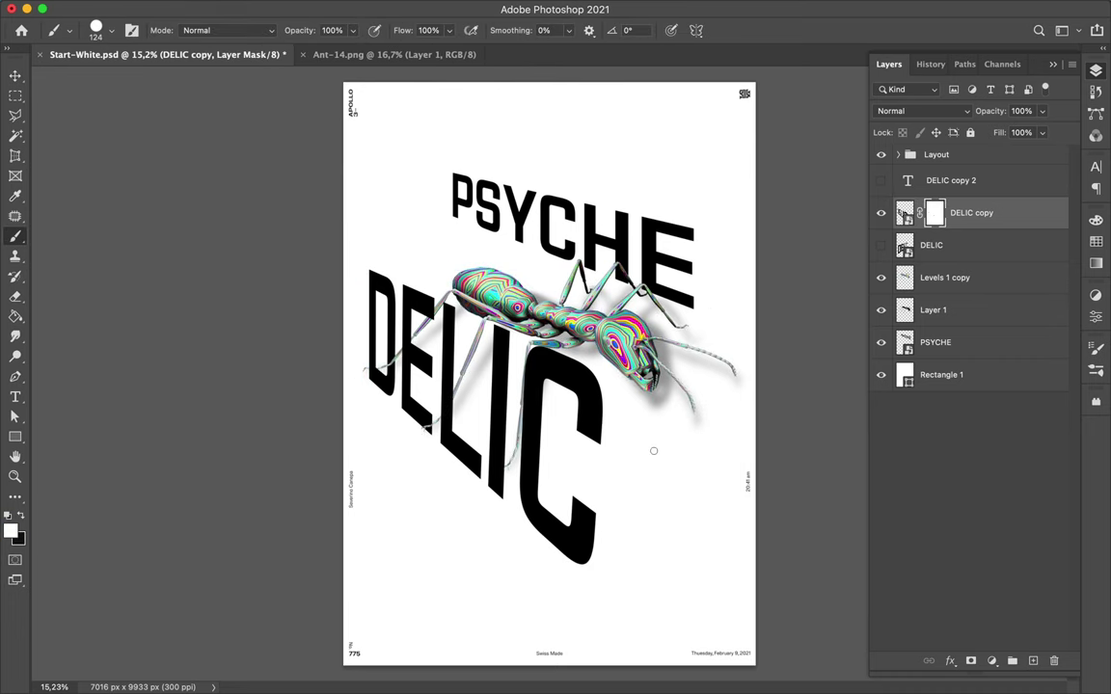
- Add a layer mask to the ant's Levels 1 copy layer
ctrl+click(649, 286)
ctrl+click(627, 254)
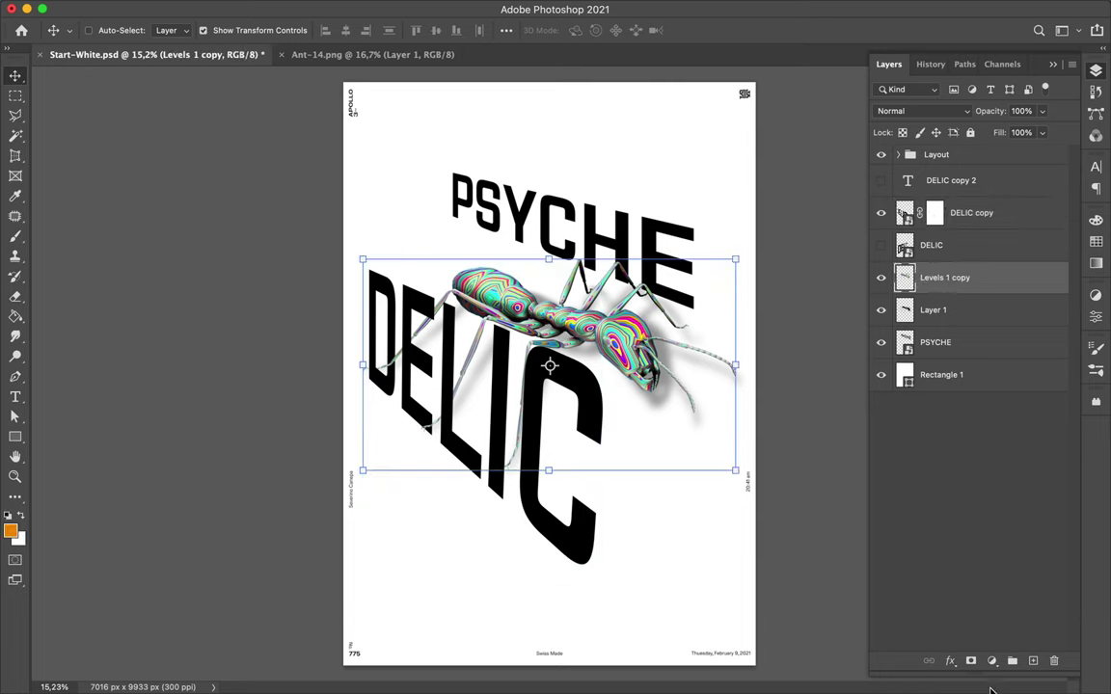
key(ctrl+d)
key(v)
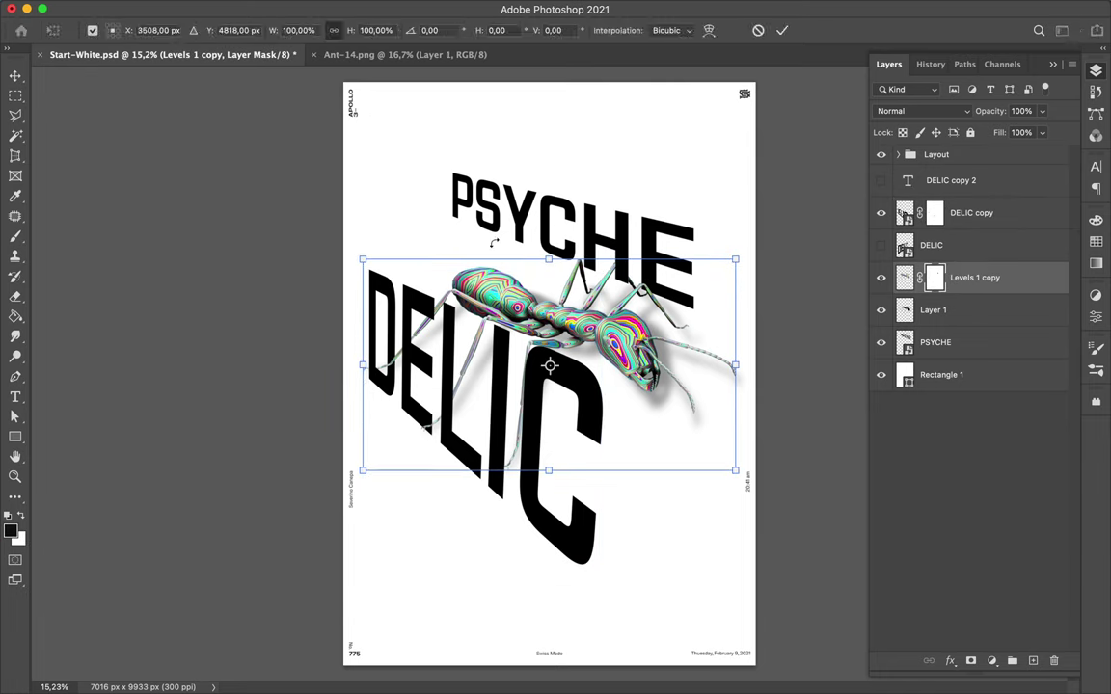
ctrl+click(496, 254)
ctrl+click(541, 264)
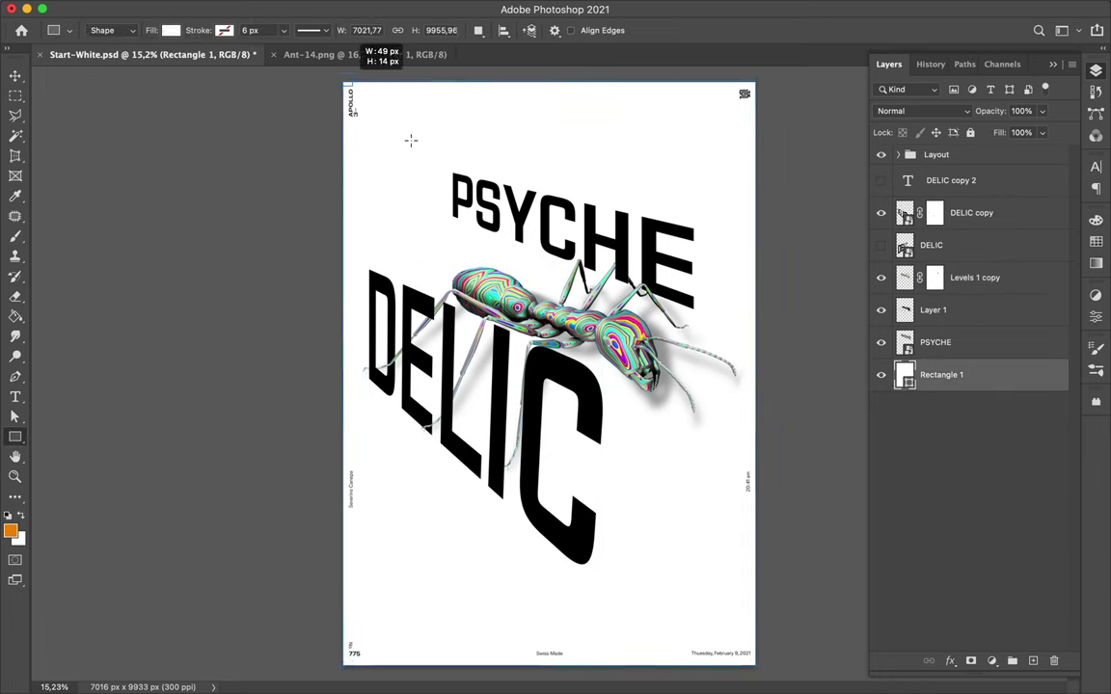
- Fill Rectangle 1 with a reflected gradient whose dark stop is light grey #c9c9c9
click(171, 30)
click(134, 61)
click(130, 256)
click(112, 295)
double_click(72, 237)
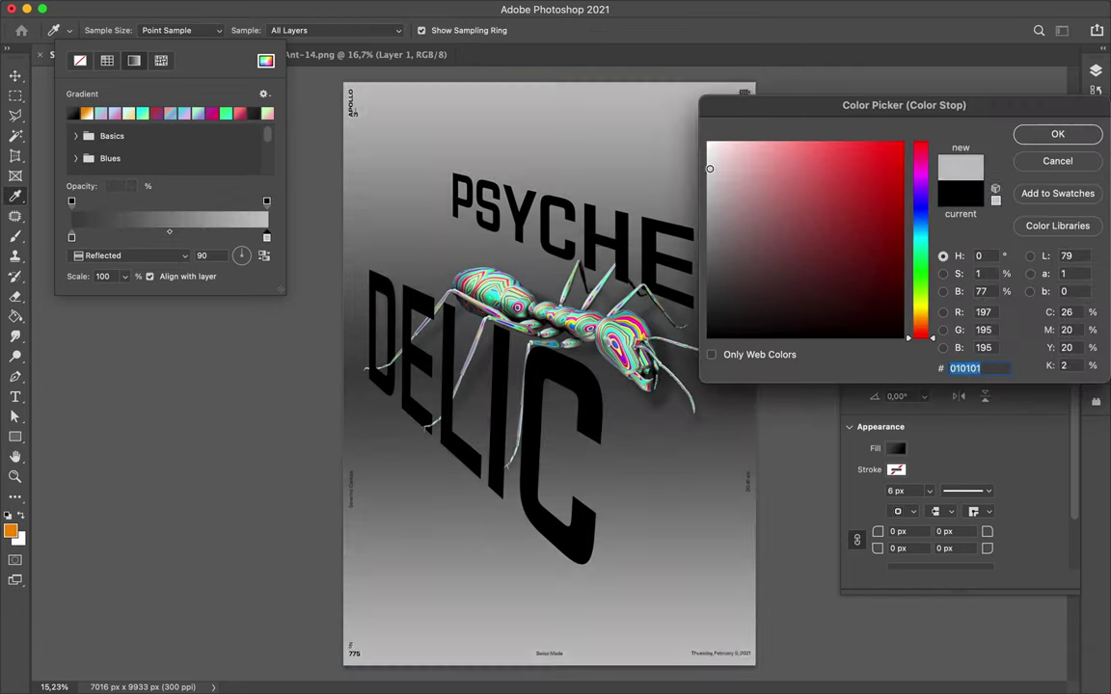
drag(710, 169, 698, 188)
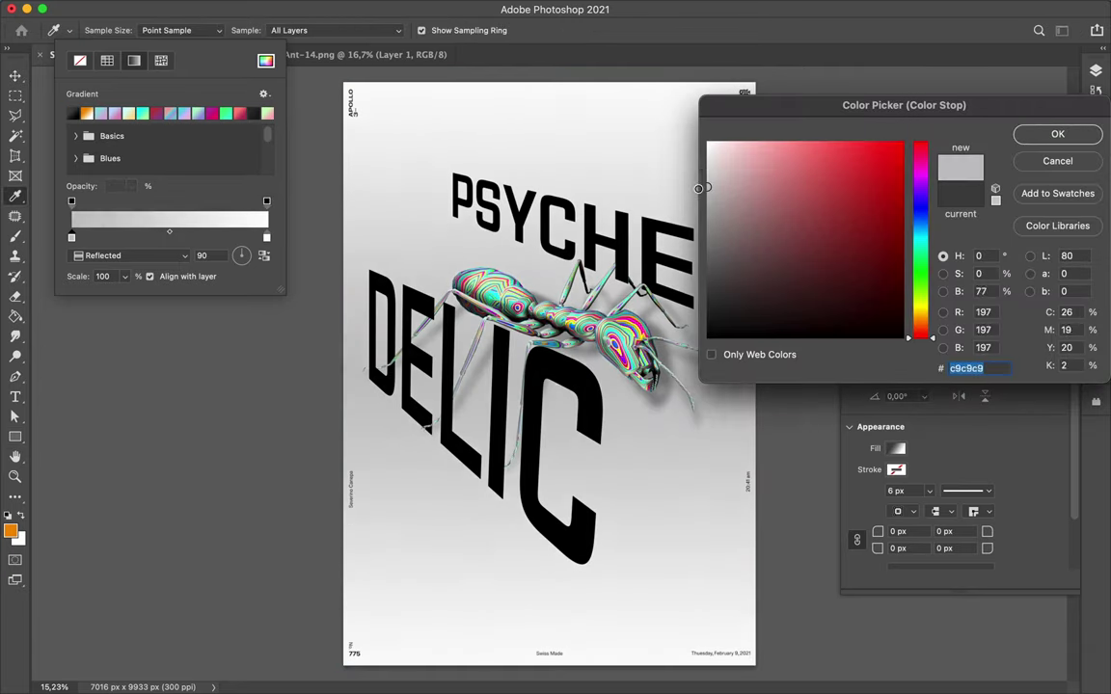
key(Return)
key(v)
click(653, 244)
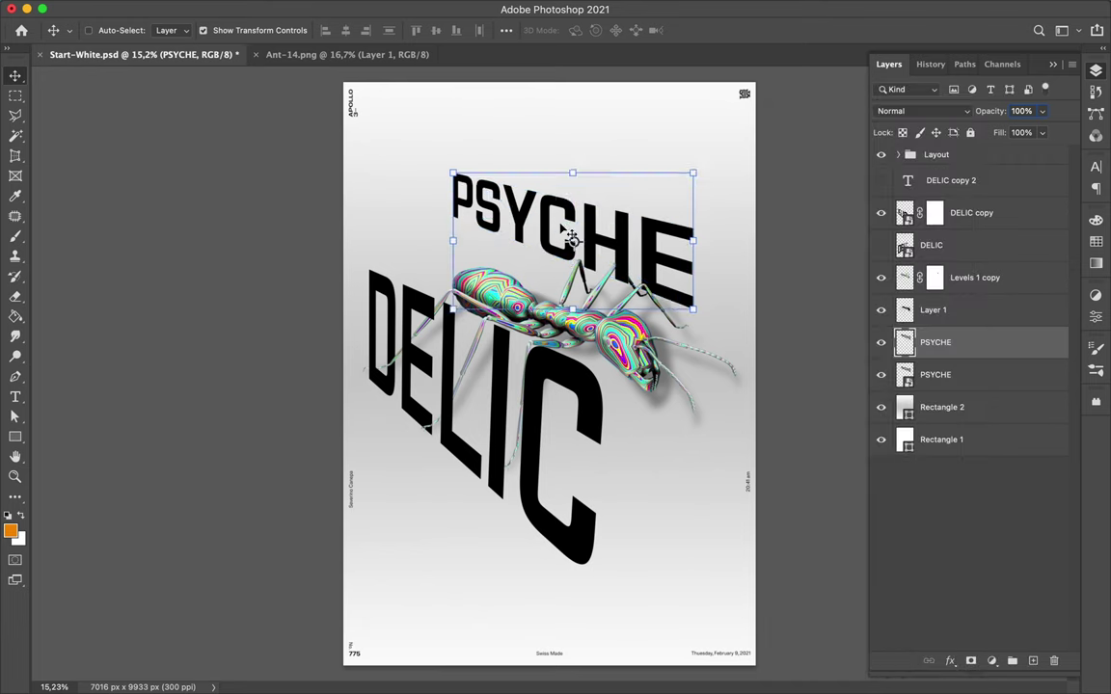
- Squash the PSYCHE copy slightly shorter and apply the resize
drag(574, 173, 574, 191)
key(Return)
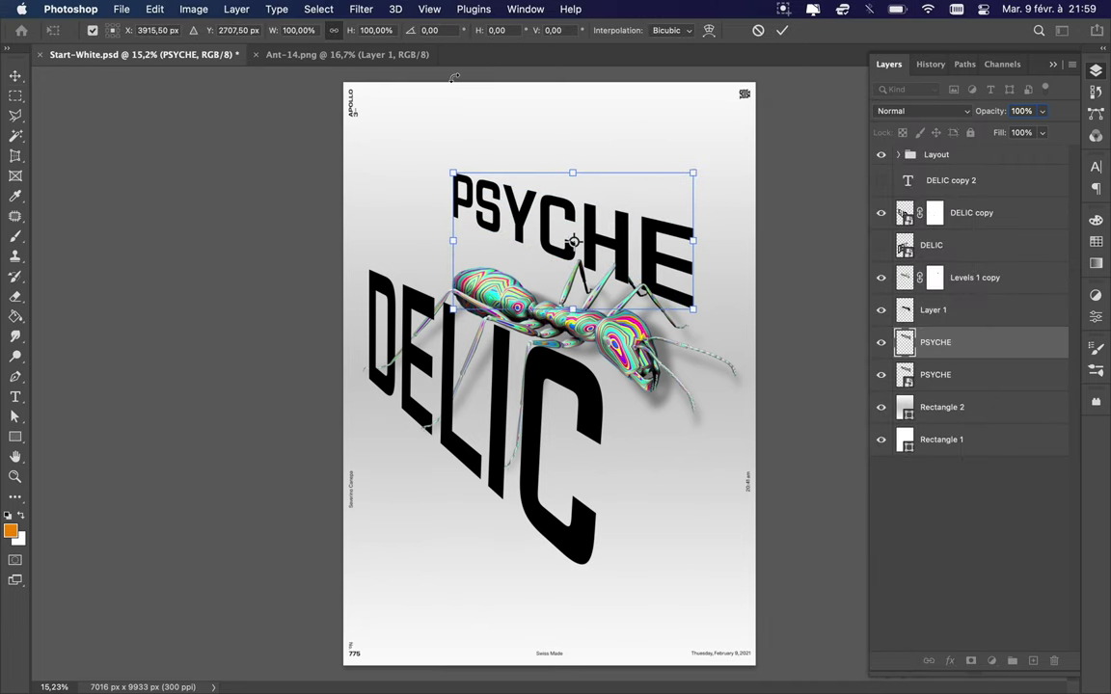
click(315, 8)
key(Escape)
- Distort the blurred PSYCHE copy's corners into a flattened shadow stretching to the right
key(ctrl+t)
right_click(596, 222)
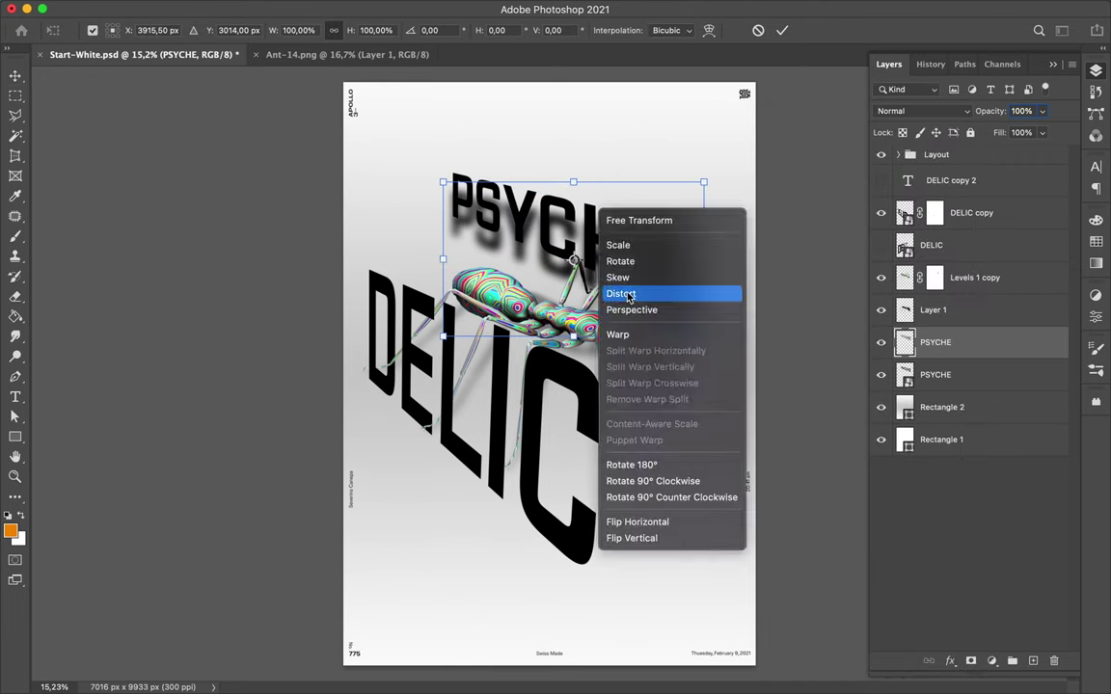
click(630, 292)
drag(704, 181, 662, 241)
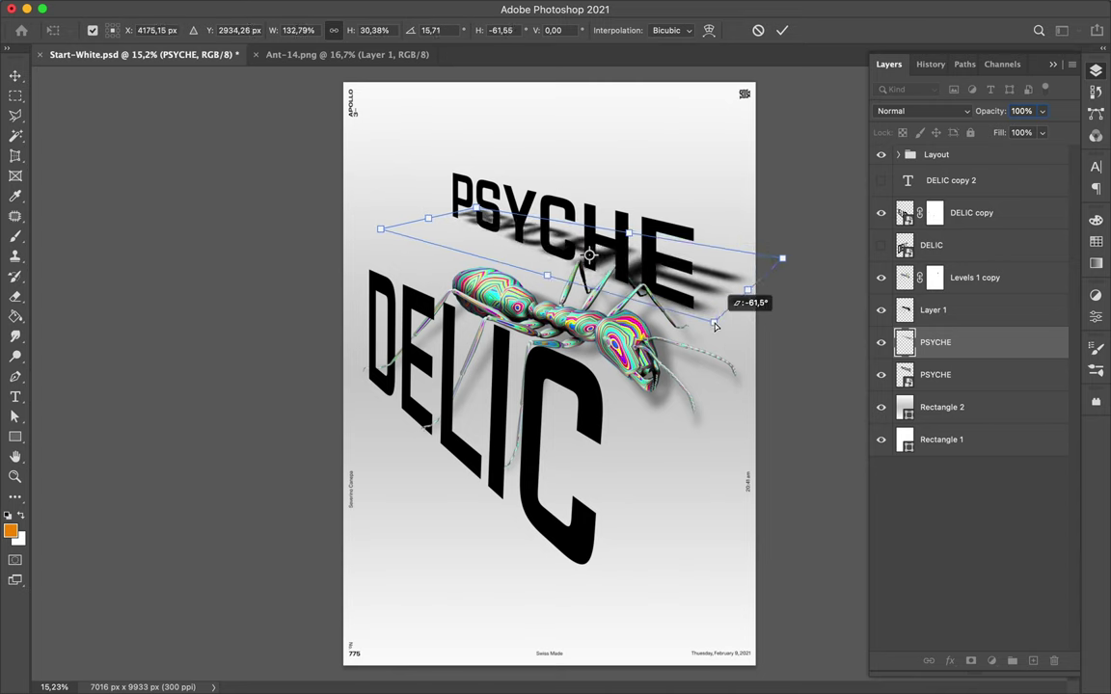
drag(714, 326, 737, 290)
drag(352, 172, 575, 174)
drag(733, 294, 705, 340)
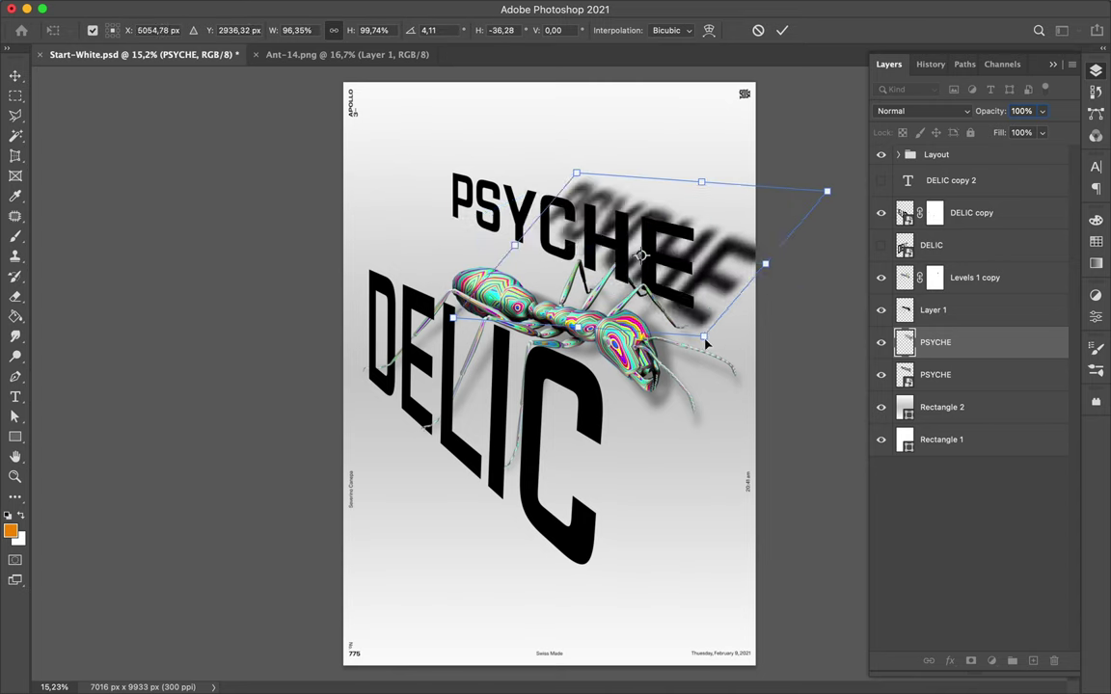
- Pull the shadow's left corners outward and commit the PSYCHE shadow distortion
drag(453, 317, 272, 304)
drag(576, 173, 525, 170)
drag(701, 181, 680, 247)
key(Return)
key(ctrl+t)
key(Return)
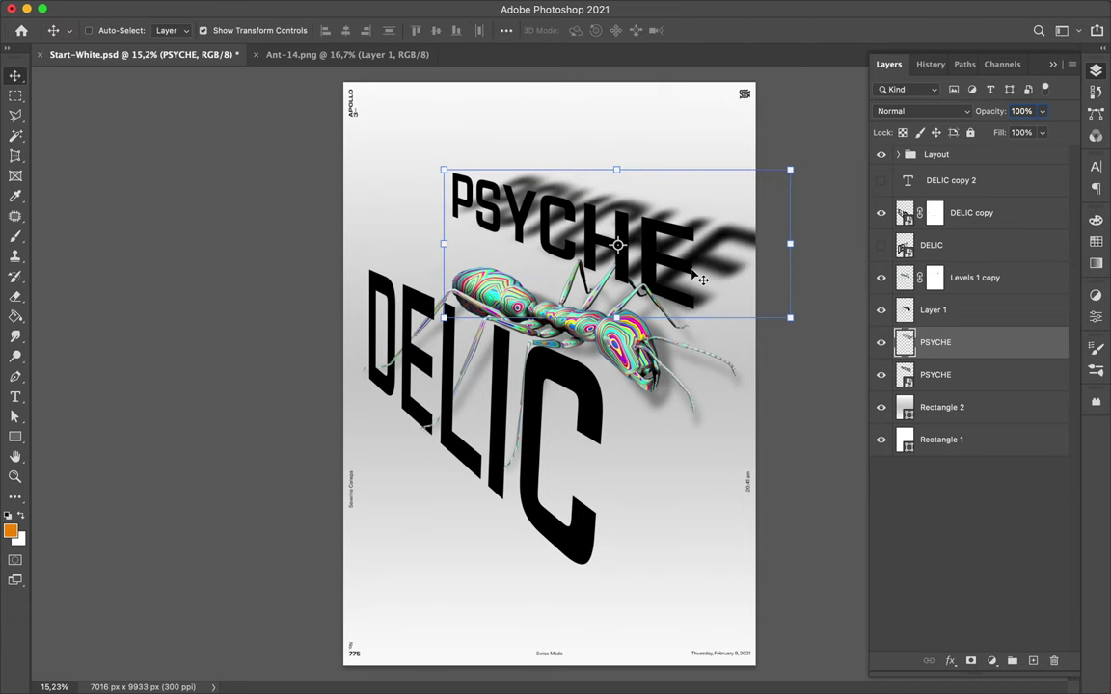
click(586, 420)
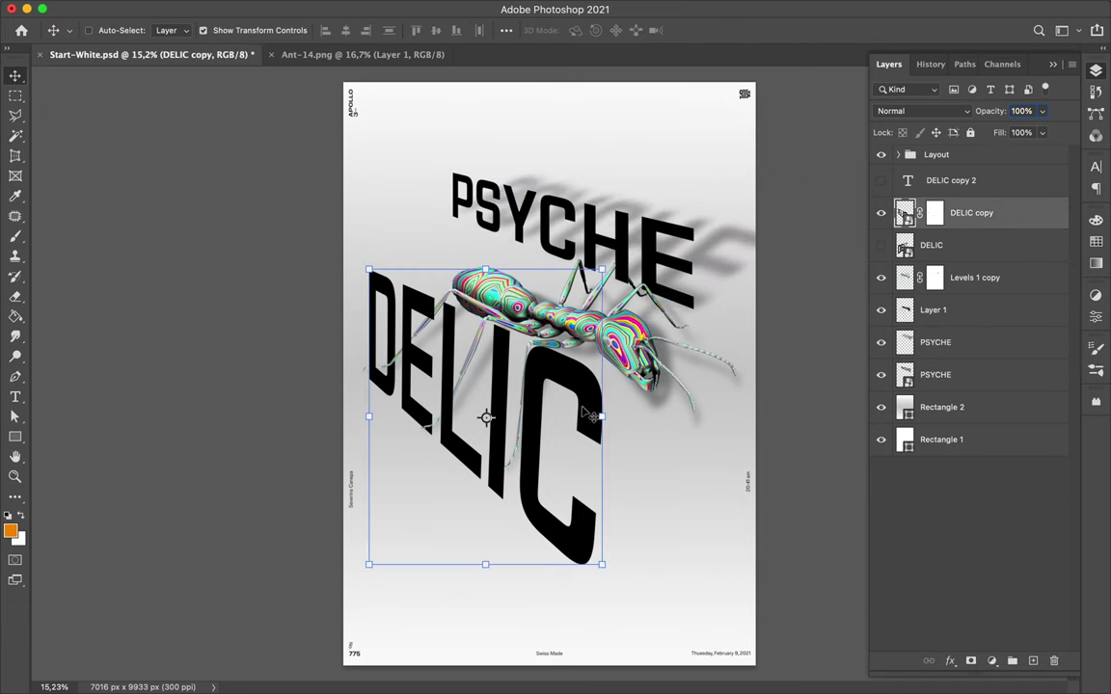
- Duplicate DELIC copy and apply Gaussian Blur to the duplicate
drag(586, 415, 602, 417)
key(ctrl+alt+f)
key(Return)
key(ctrl+t)
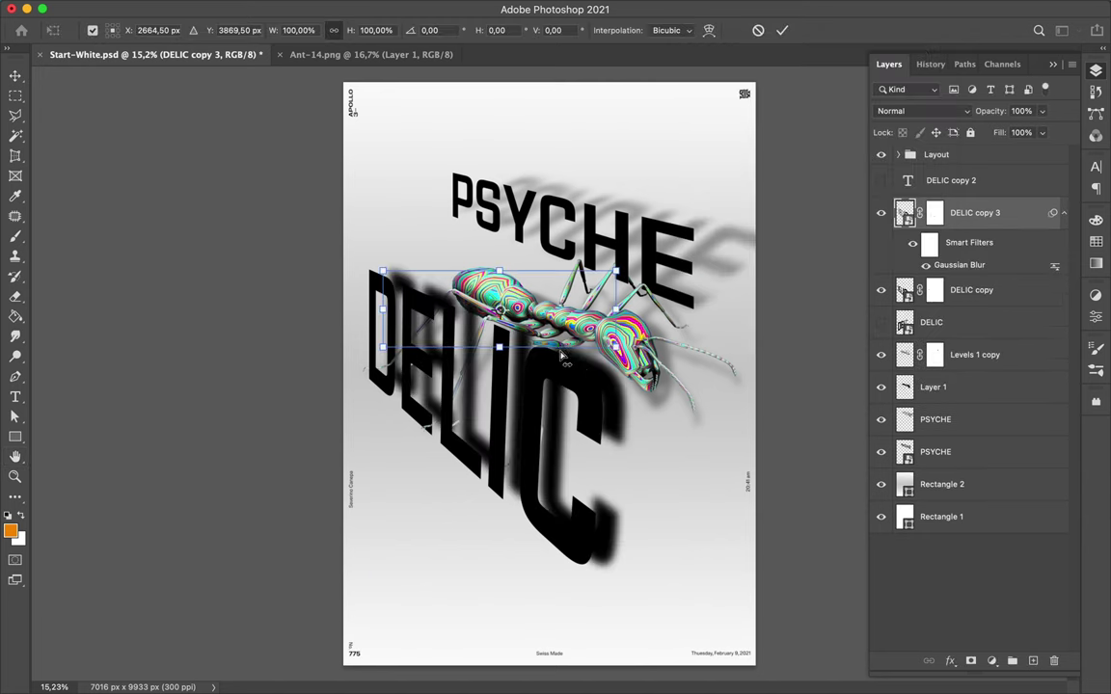
key(ctrl+t)
- Use Perspective to lay the blurred DELIC copy flat toward the lower right
right_click(487, 429)
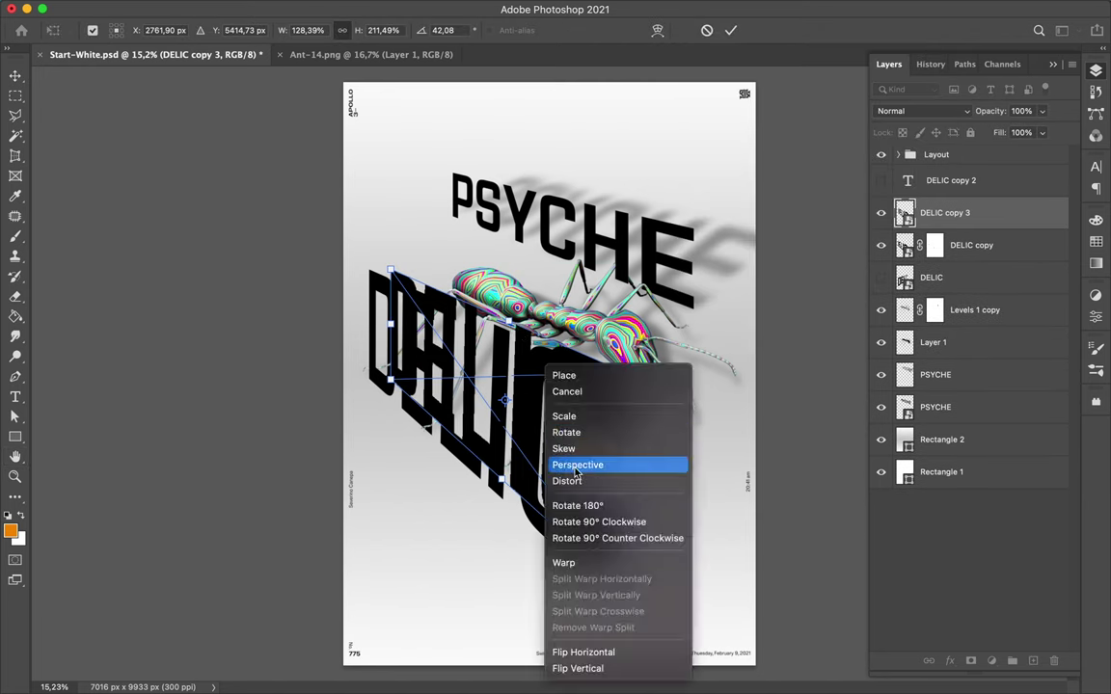
click(569, 464)
drag(634, 574, 610, 436)
drag(624, 581, 580, 559)
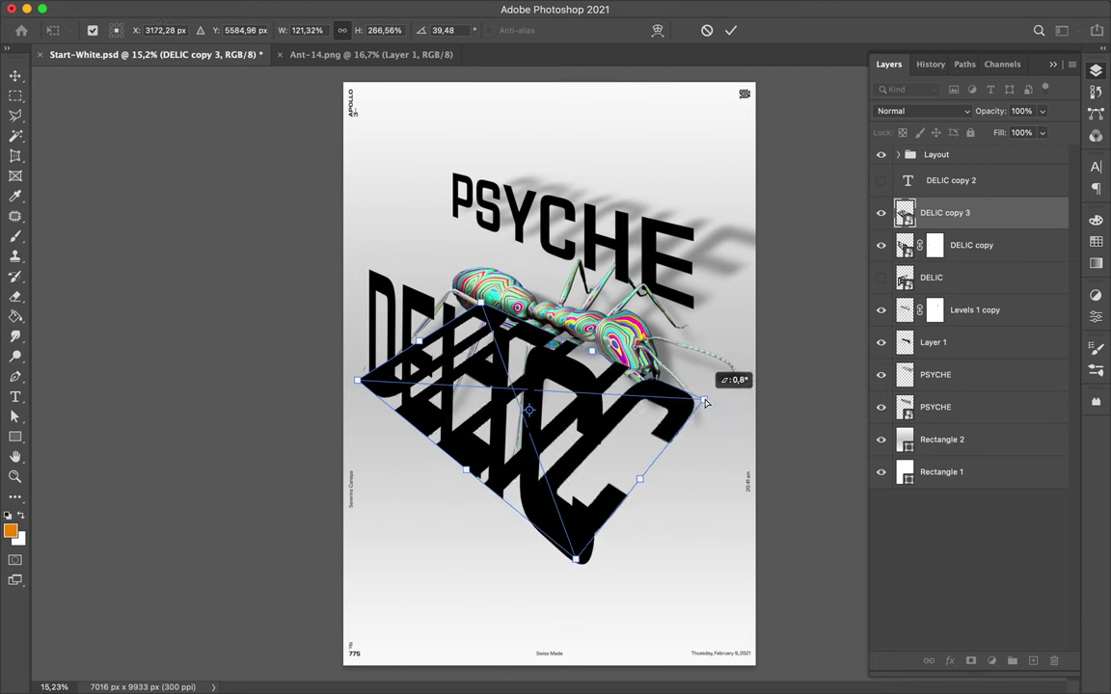
drag(705, 404, 734, 412)
drag(653, 431, 617, 453)
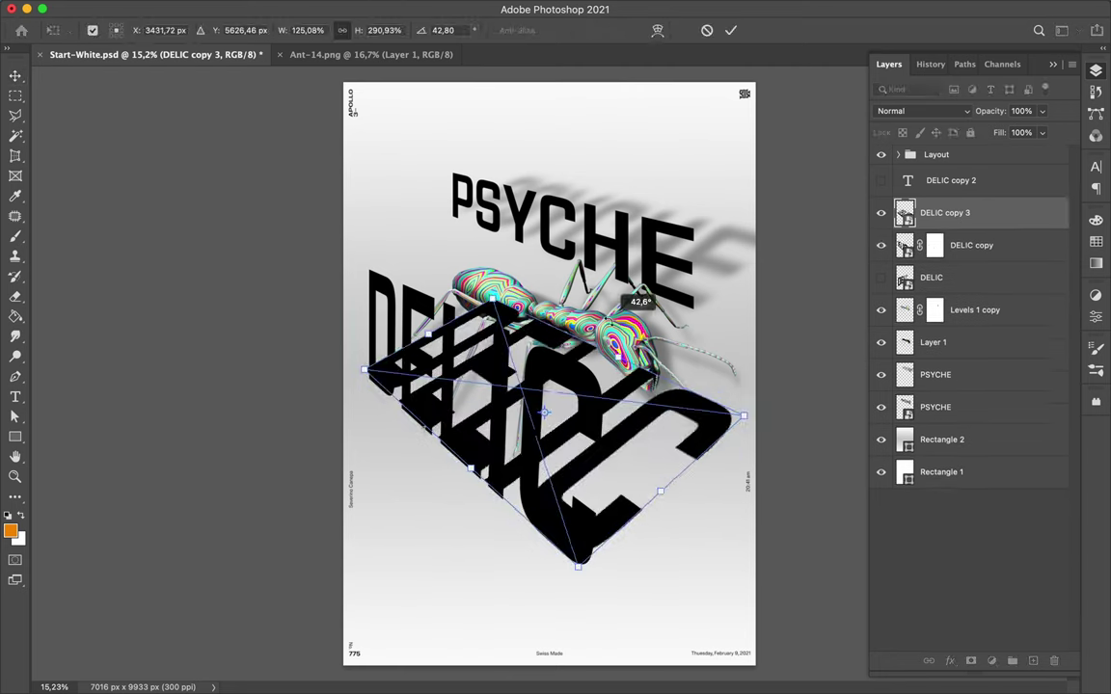
key(Return)
- Set the DELIC shadow's fill to 47% and move it below Layer 1
key(shift+4)
key(shift+7)
drag(701, 416, 706, 422)
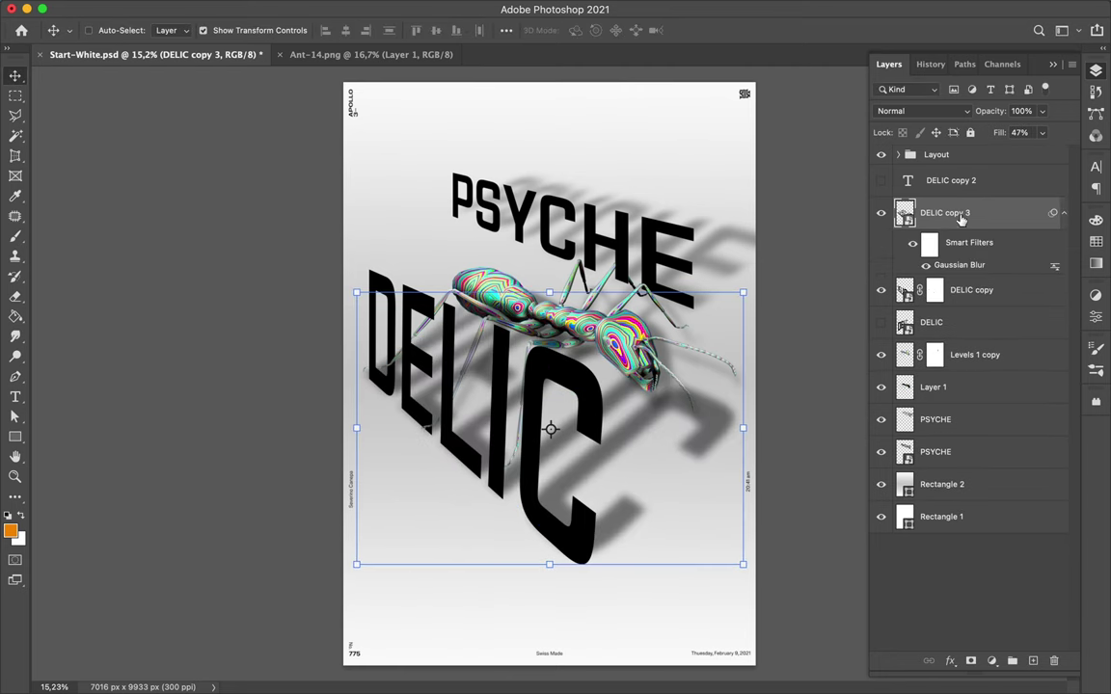
drag(961, 220, 965, 400)
- Duplicate the shadow as DELIC copy 4 and clip it to Levels 1 copy
key(ctrl+j)
drag(964, 347, 955, 289)
click(1064, 374)
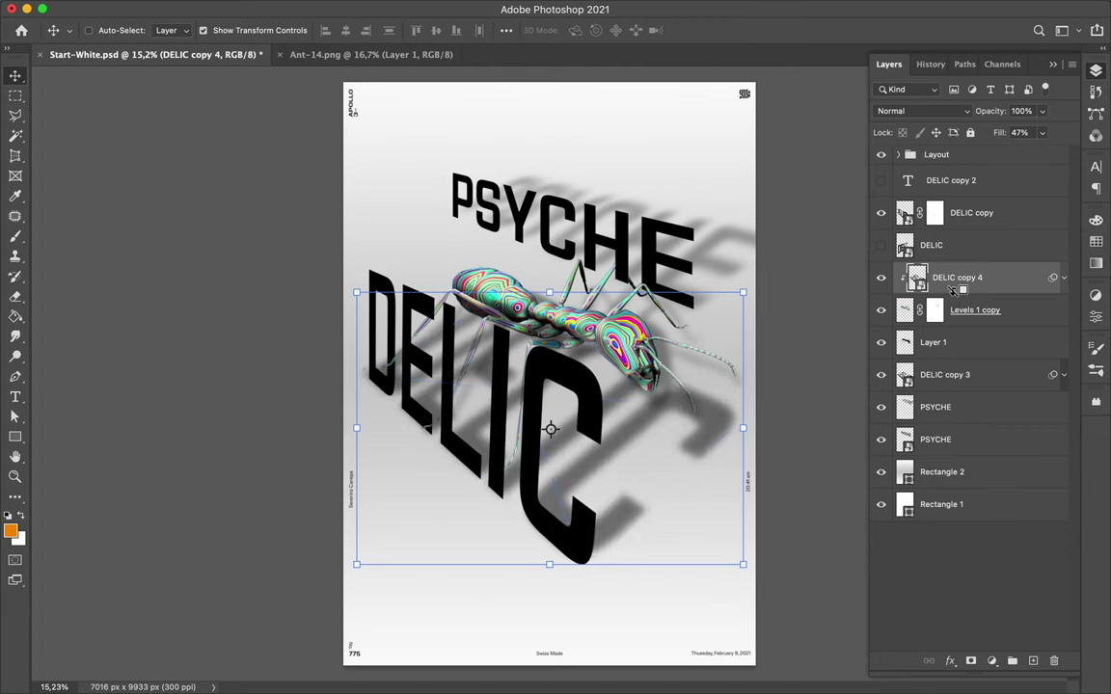
key(ctrl+t)
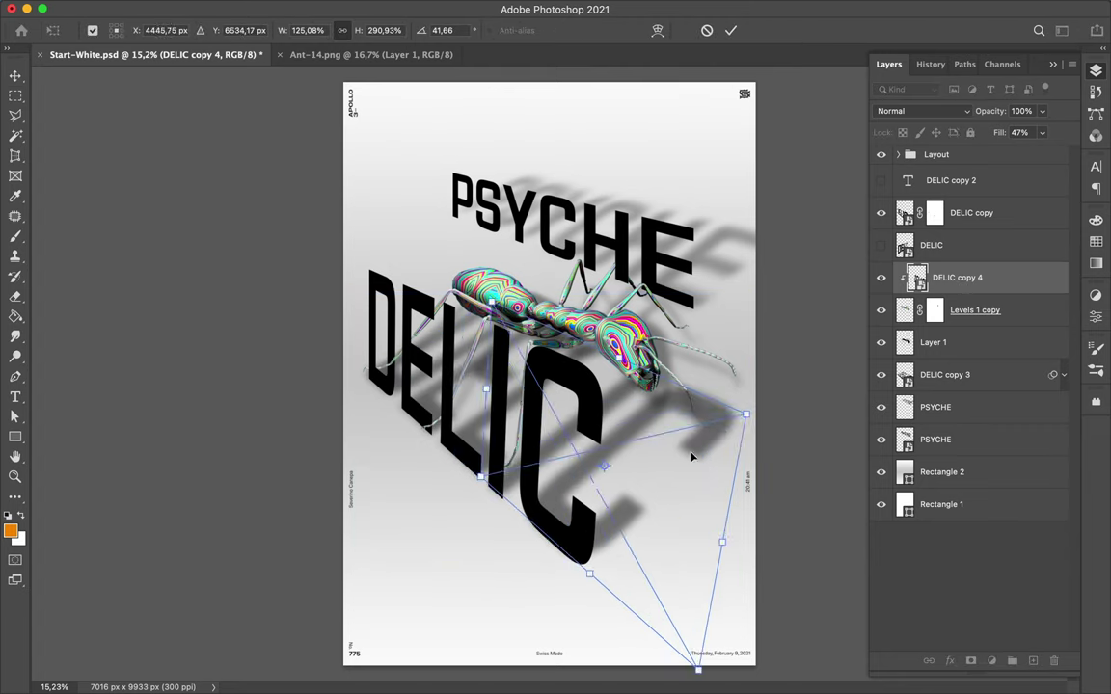
key(Return)
click(964, 407)
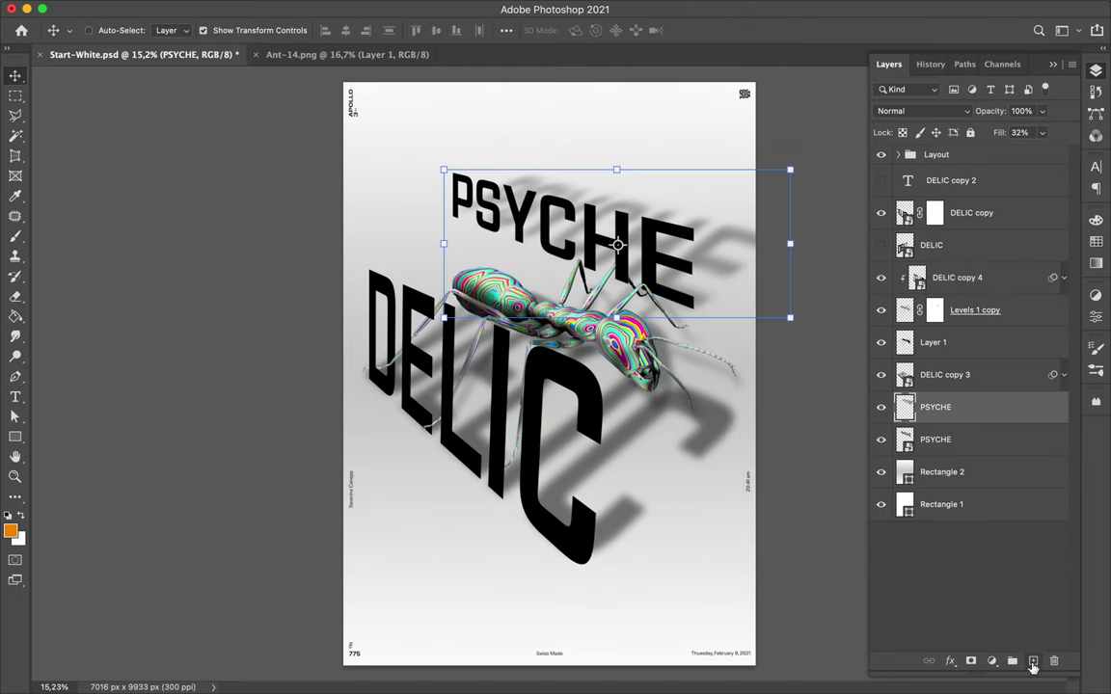
- Turn on Bevel & Emboss in the PSYCHE layer style
double_click(900, 410)
click(613, 164)
drag(1037, 114, 930, 82)
key(Escape)
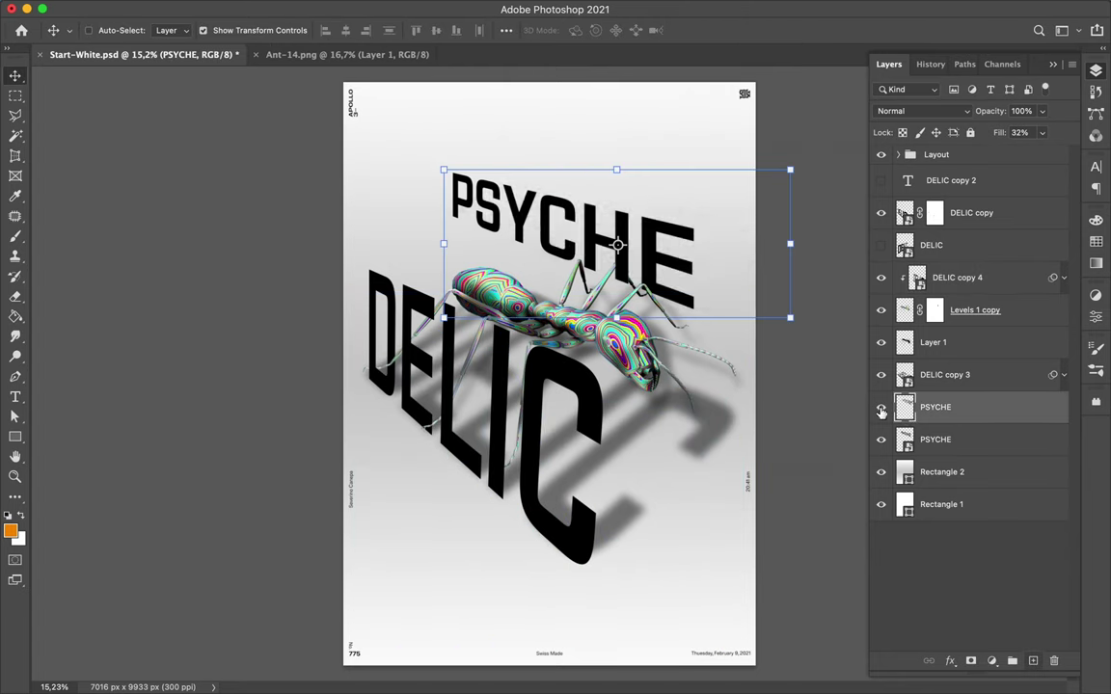
double_click(1003, 407)
click(241, 283)
drag(583, 310, 225, 223)
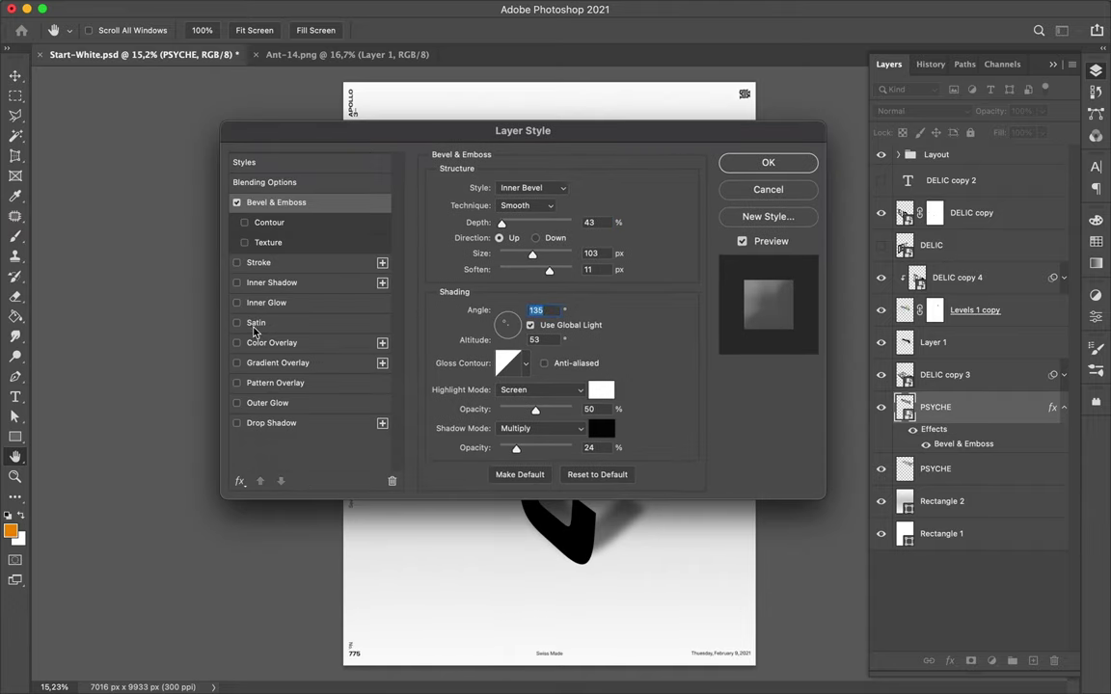
- Try a Satin effect on PSYCHE, then switch it back off
click(235, 323)
mouse_move(553, 126)
mouse_down()
mouse_move(277, 97)
mouse_move(303, 381)
mouse_up()
click(38, 289)
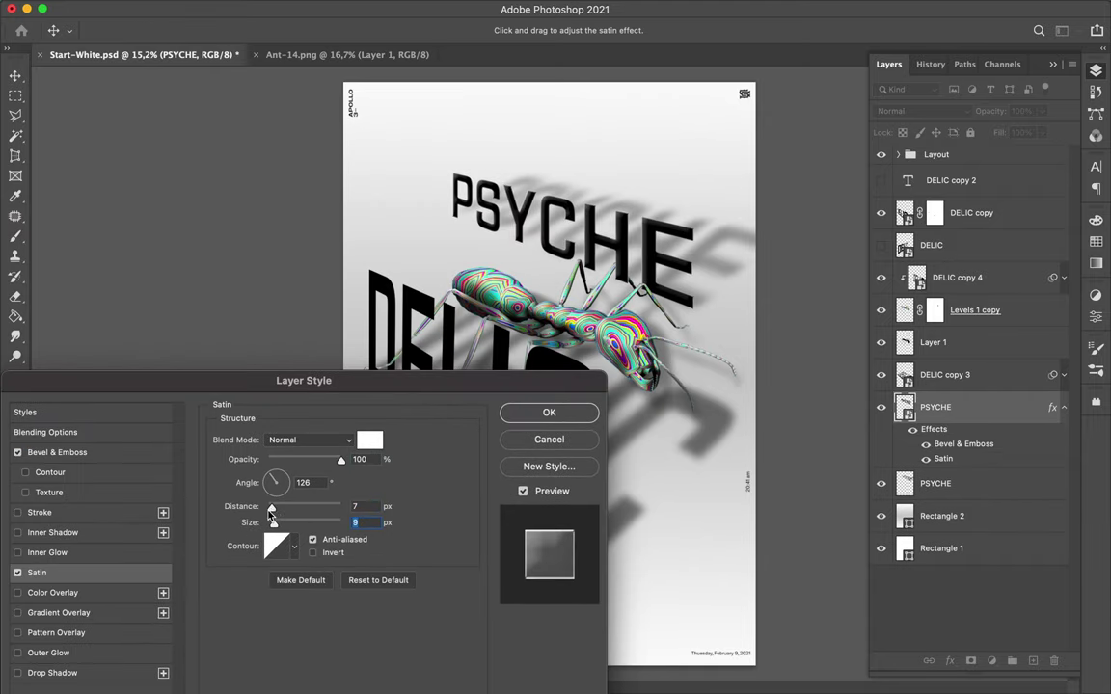
click(17, 573)
drag(304, 380, 304, 325)
- Set bevel Size 73, Soften 14 and lower highlight opacity, then apply
click(57, 396)
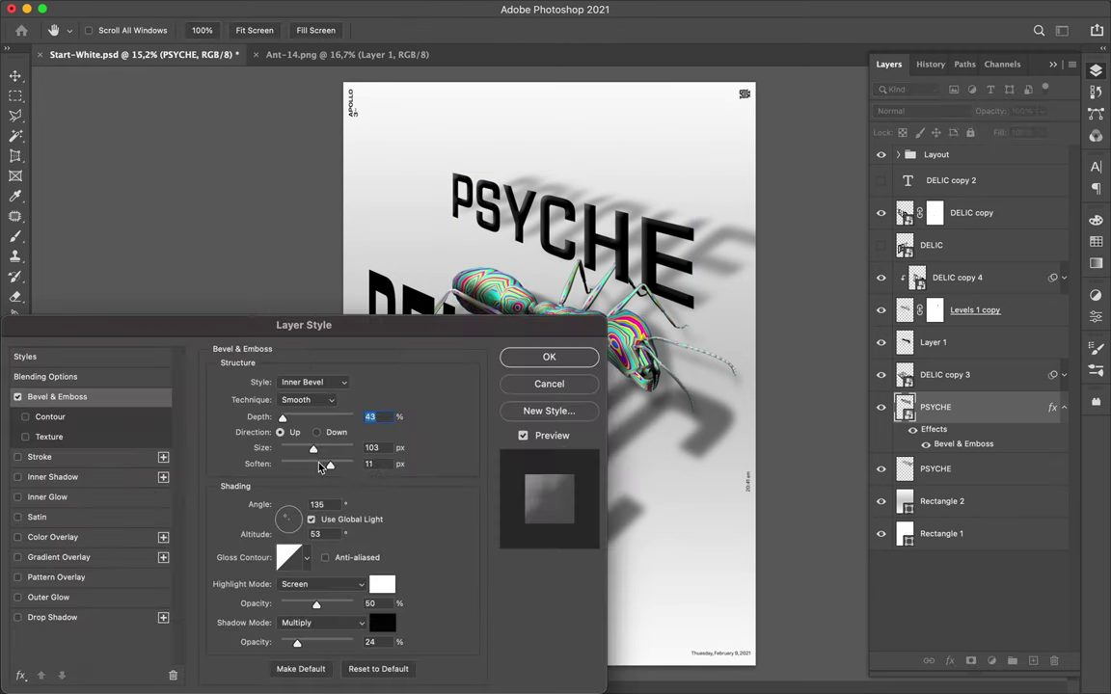
drag(313, 449, 342, 465)
drag(316, 603, 302, 604)
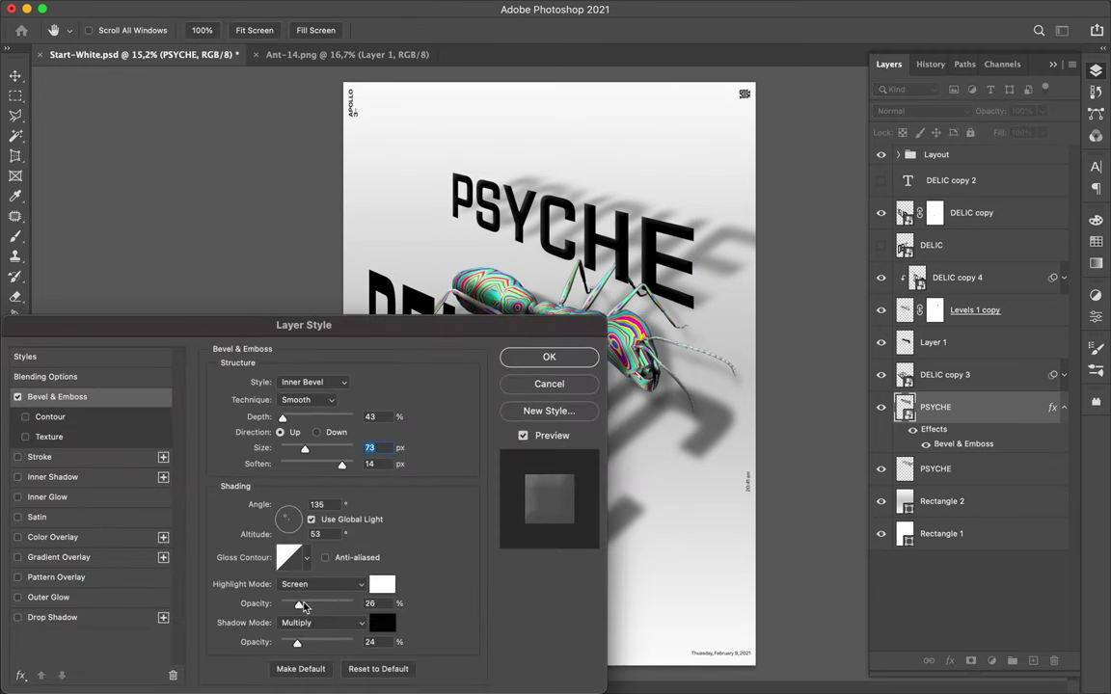
click(543, 358)
- Convert the PSYCHE layer into a smart object
right_click(927, 485)
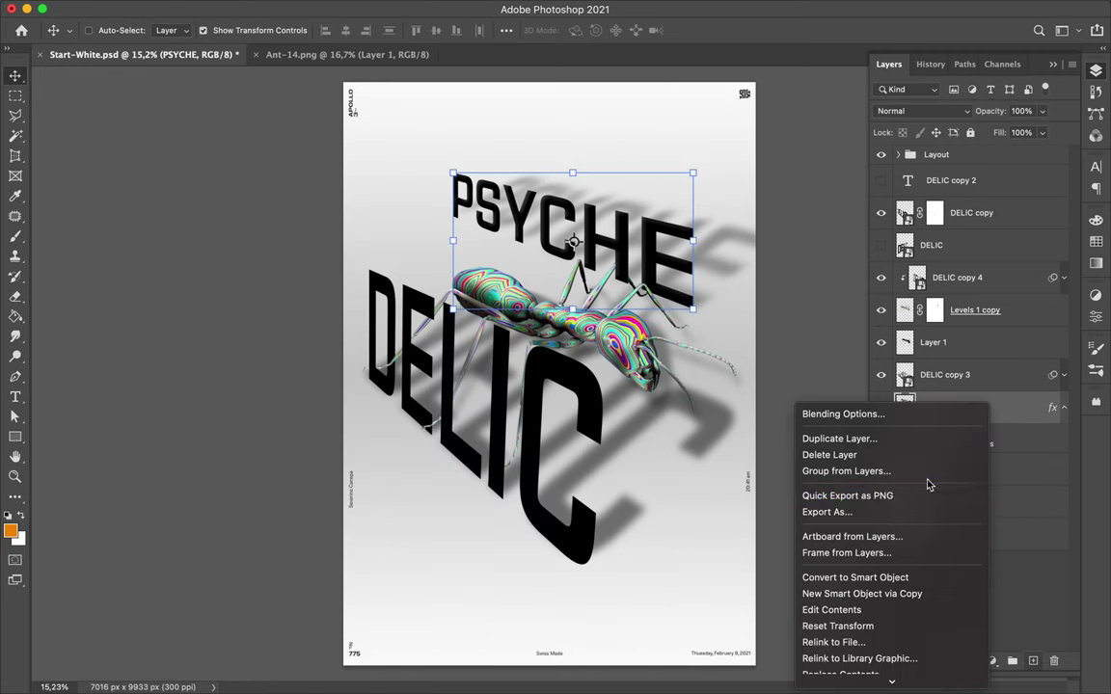
click(871, 577)
click(971, 213)
- Copy the Bevel & Emboss onto DELIC copy and remove the hidden original DELIC layer
click(1042, 132)
drag(1061, 153, 1011, 156)
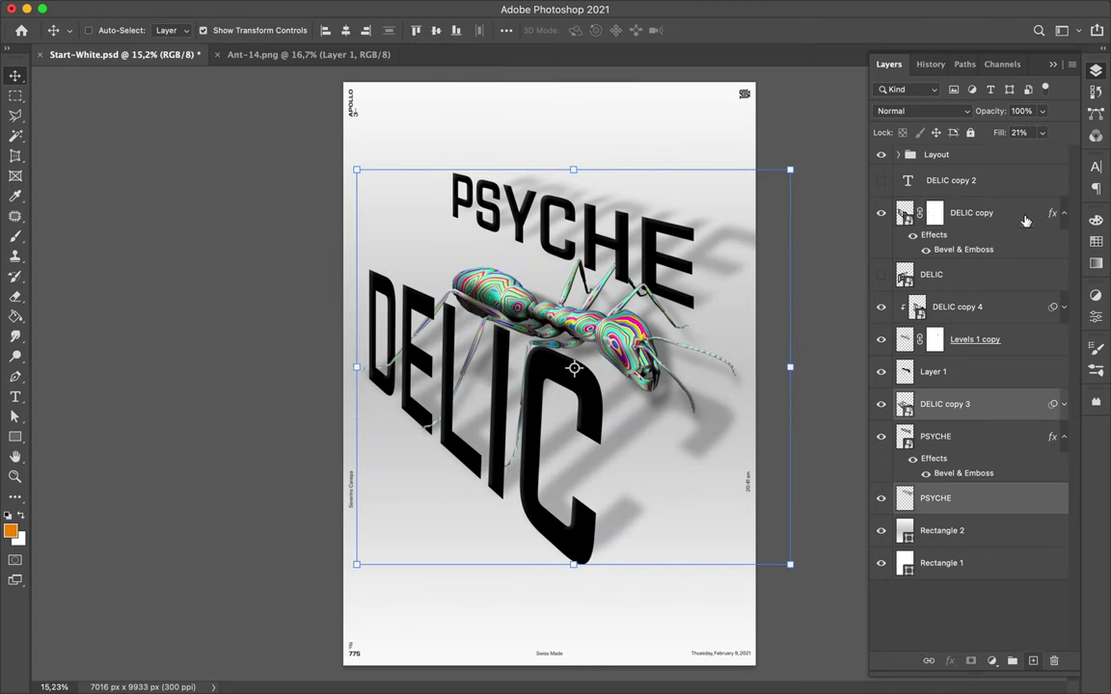
click(1064, 213)
click(958, 245)
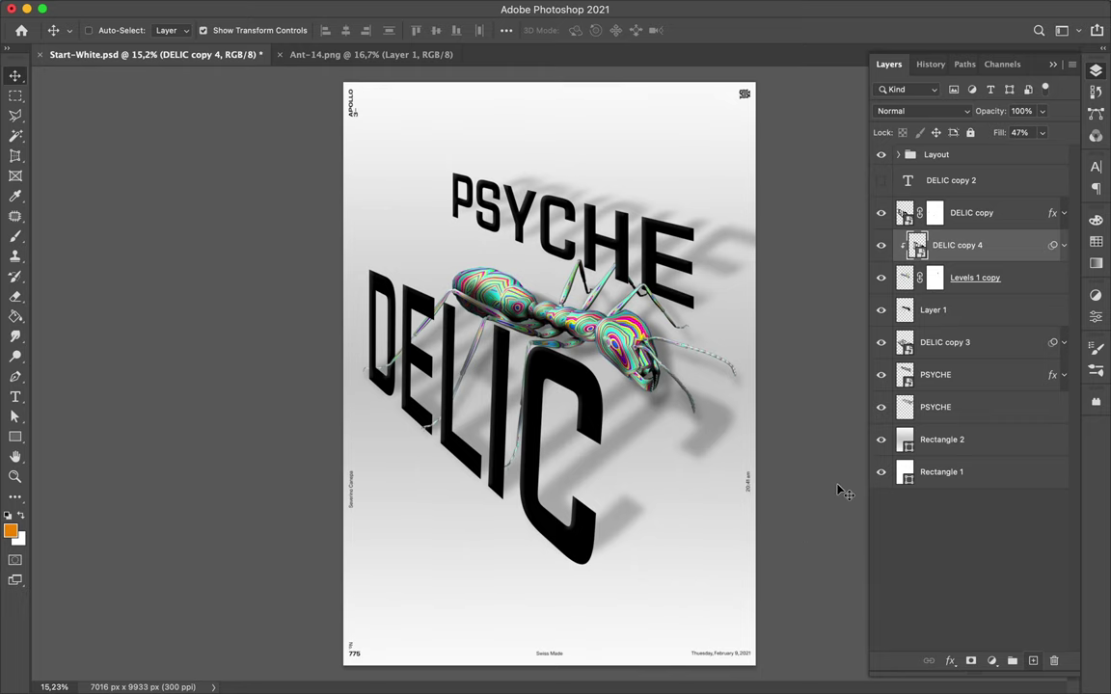
- Scale all composition layers to 68% and move them toward the lower right
shift+click(935, 407)
drag(789, 669, 656, 509)
drag(442, 291, 537, 442)
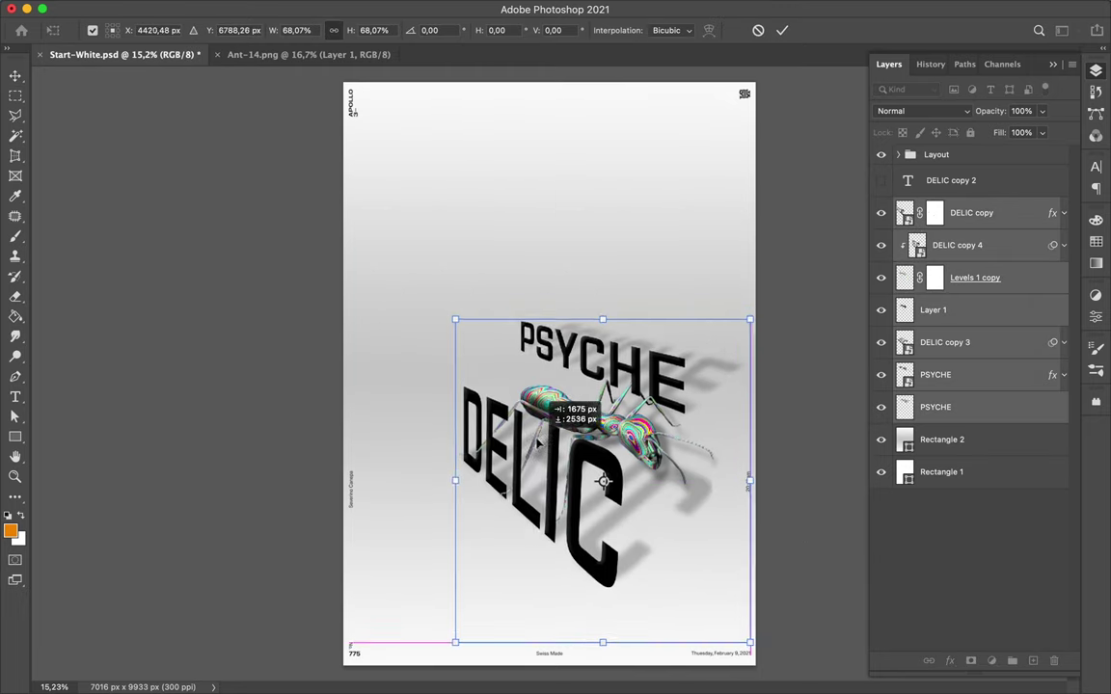
key(Return)
- Try enlarging the DELIC shadow, then undo and cancel the transform
click(687, 500)
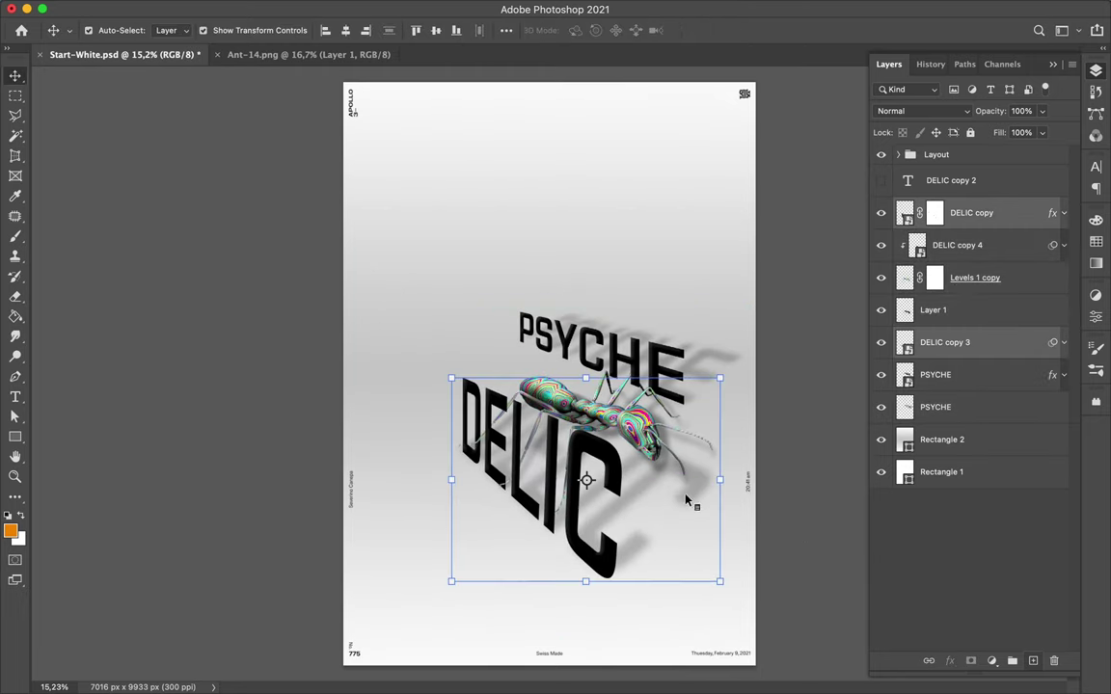
key(ctrl+t)
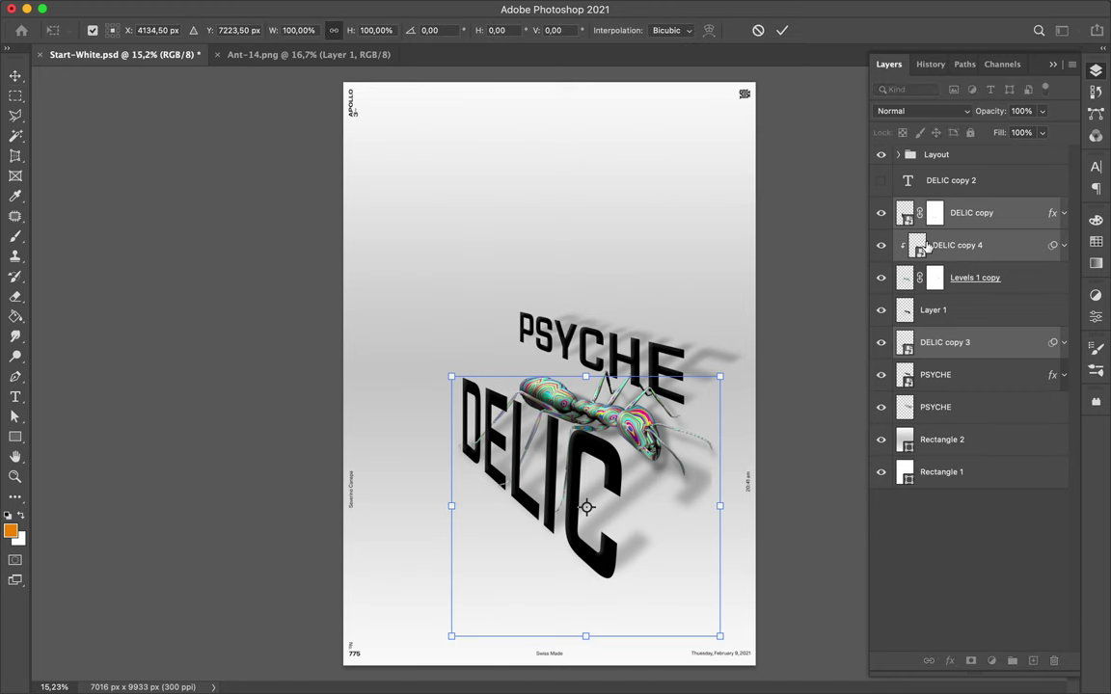
drag(451, 376, 427, 353)
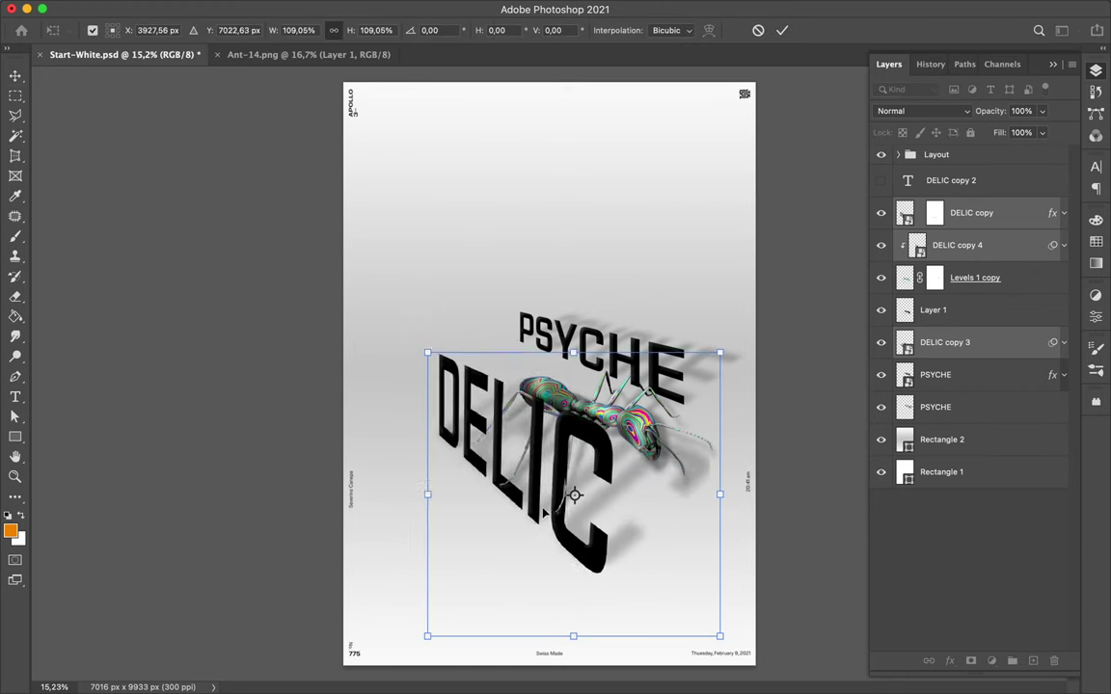
key(ctrl+z)
key(Escape)
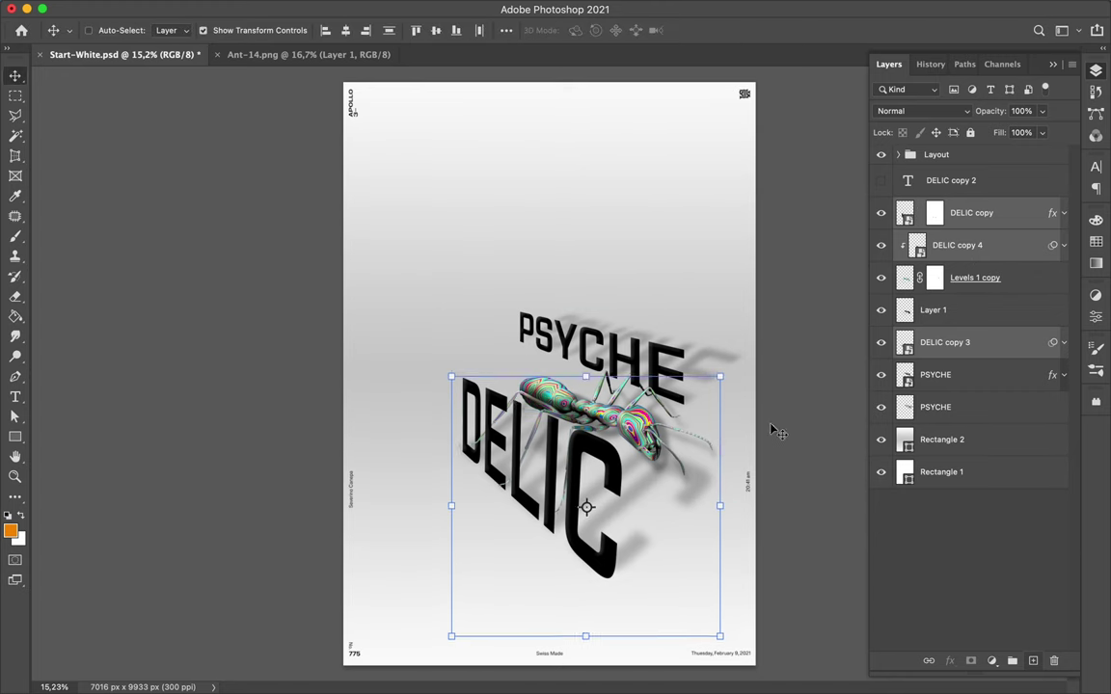
- Move the PSYCHE layers down and to the right
ctrl+click(702, 388)
drag(676, 372, 723, 403)
click(1003, 280)
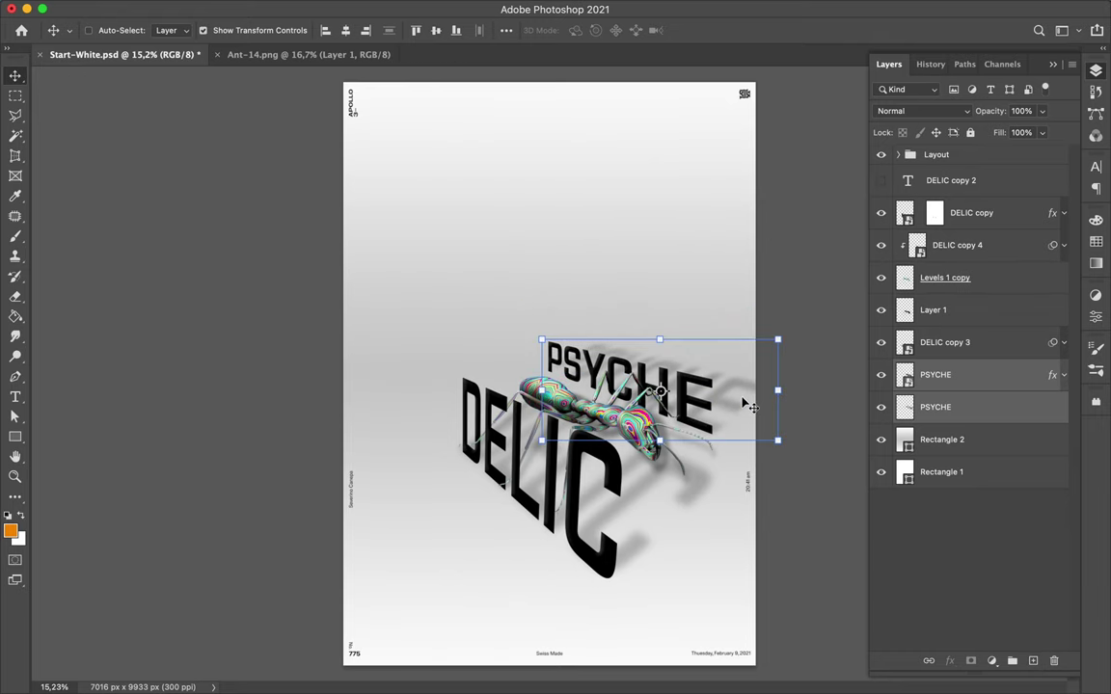
- Add a layer mask to Levels 1 copy and load the PSYCHE letters as a selection
click(965, 278)
click(971, 660)
ctrl+click(905, 216)
key(b)
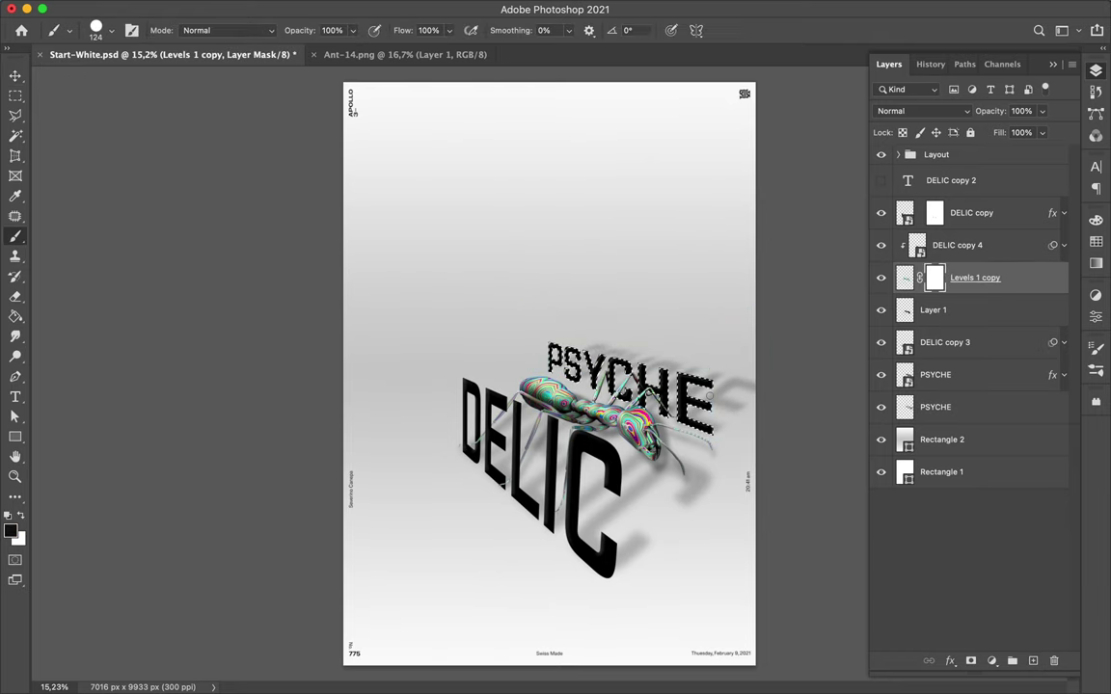
scroll(651, 371, up, 3)
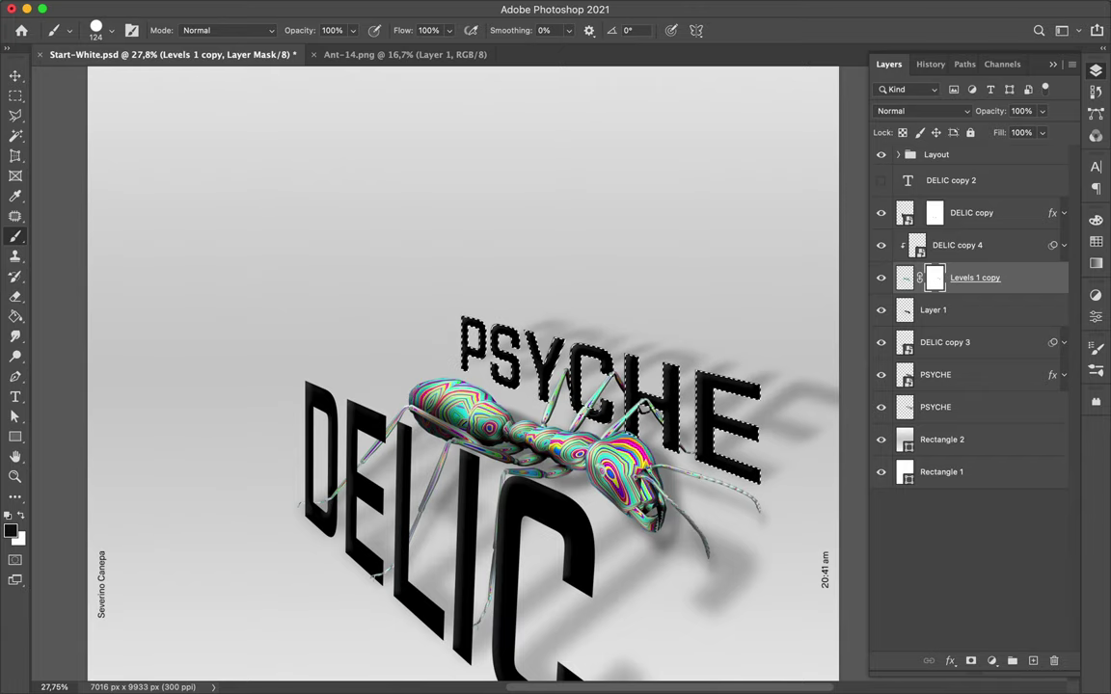
scroll(554, 376, up, 5)
scroll(675, 406, down, 1)
scroll(781, 439, down, 4)
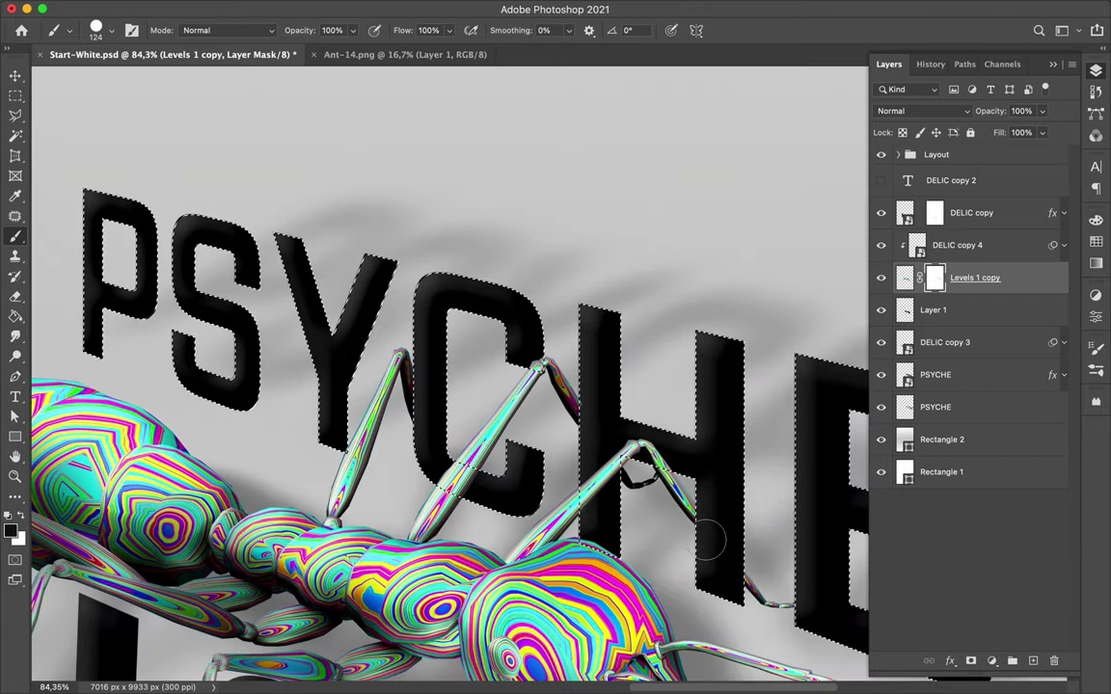
scroll(781, 438, down, 4)
key(m)
- Save the poster, then enlarge the ant artwork to about 115% and move it lower
key(ctrl+t)
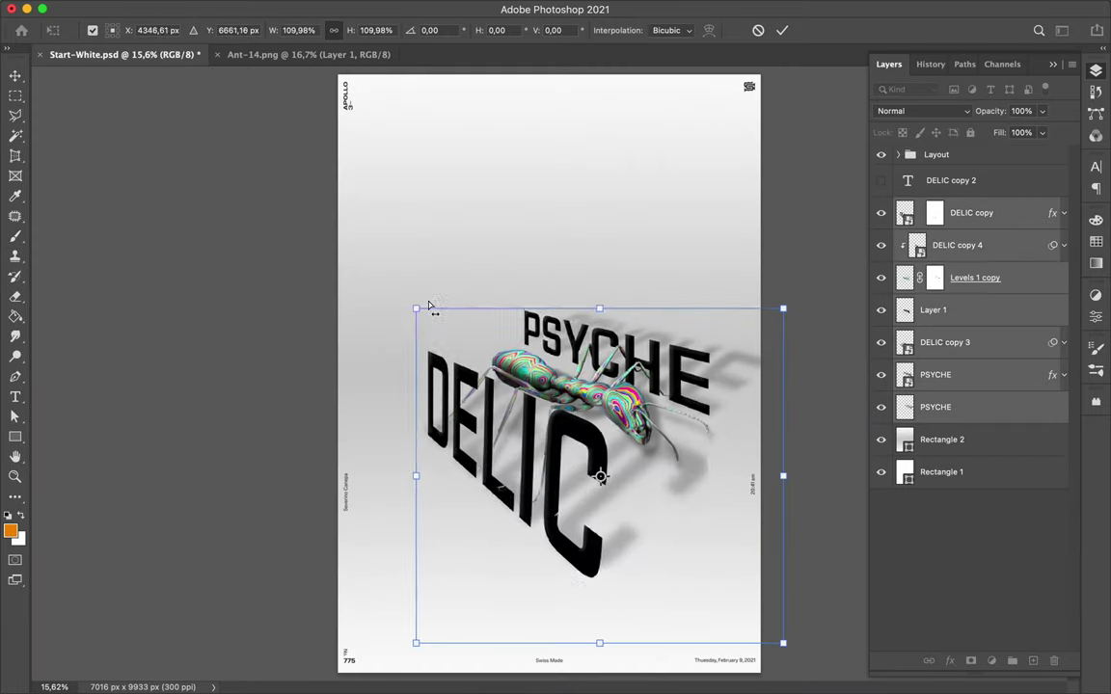
key(Return)
key(ctrl+s)
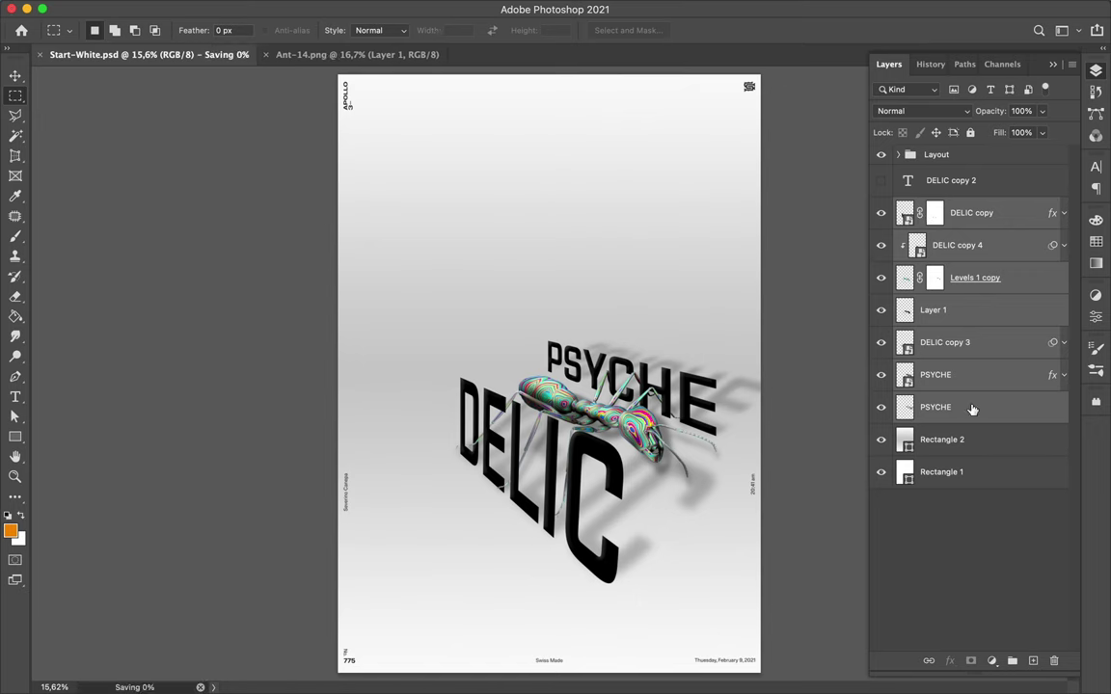
key(ctrl+t)
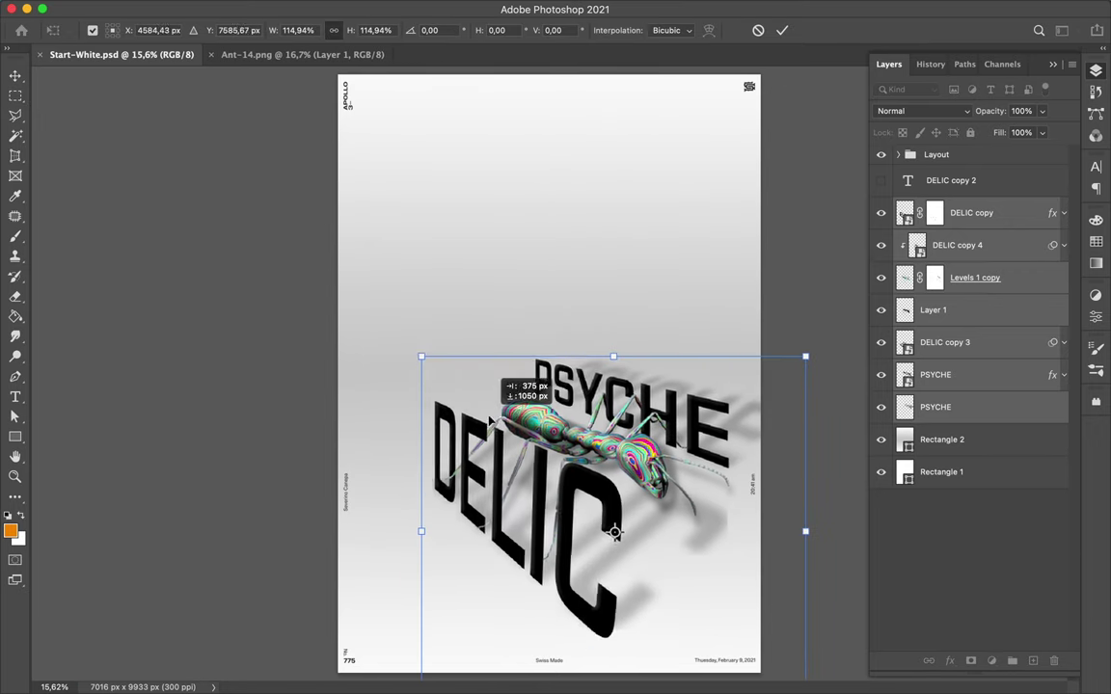
drag(613, 528, 615, 547)
key(Return)
key(ctrl+0)
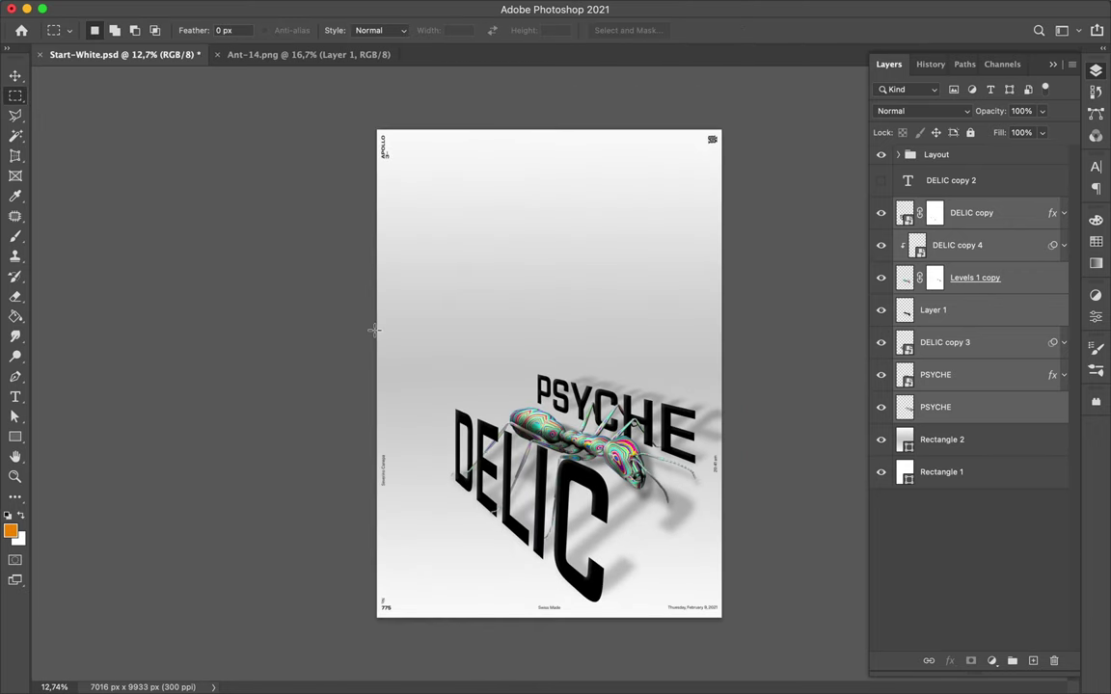
ctrl+click(540, 280)
- Stretch the background rectangle past the canvas and fill it with a radial gradient aligned to the layer
key(u)
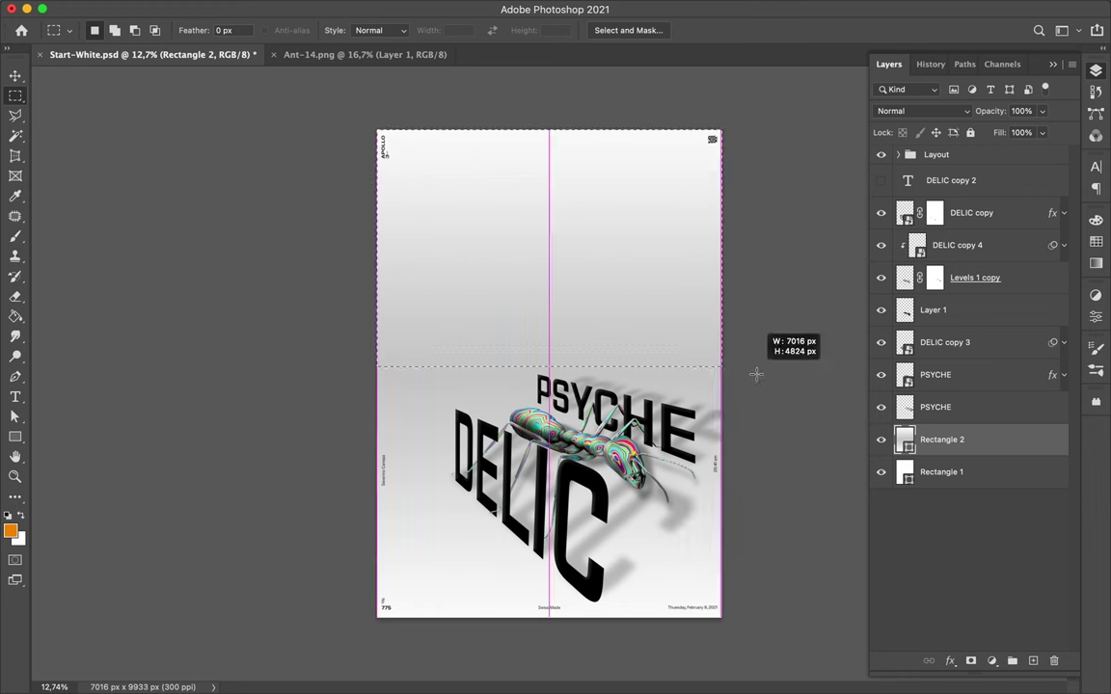
drag(348, 116, 740, 629)
click(171, 30)
click(96, 255)
click(155, 236)
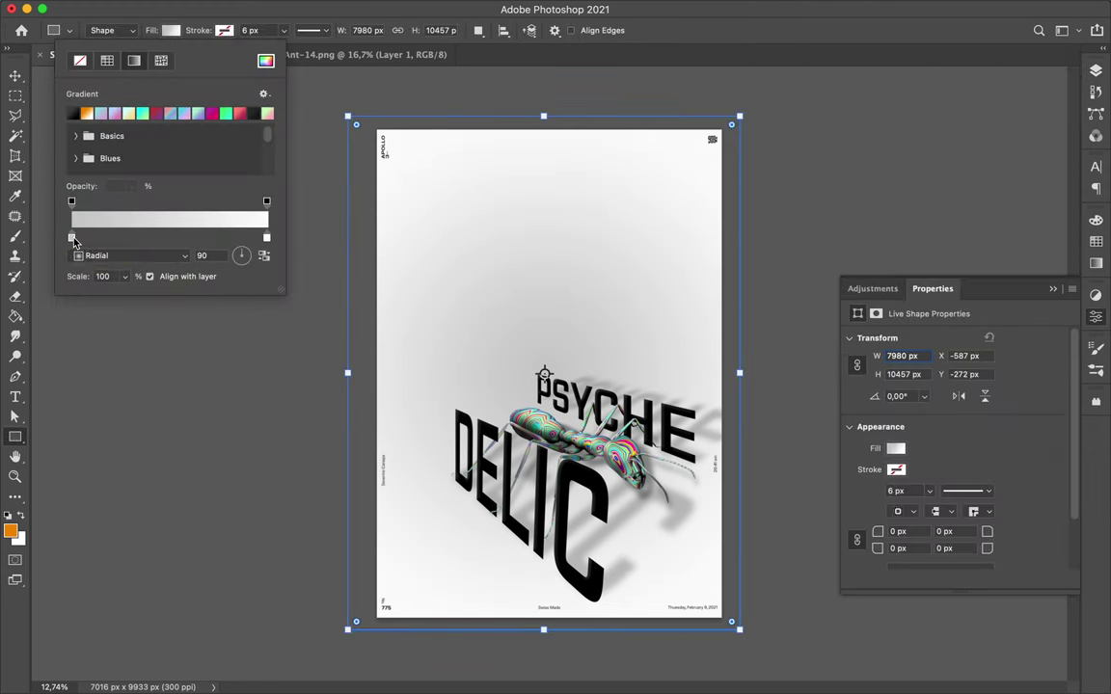
click(149, 277)
key(b)
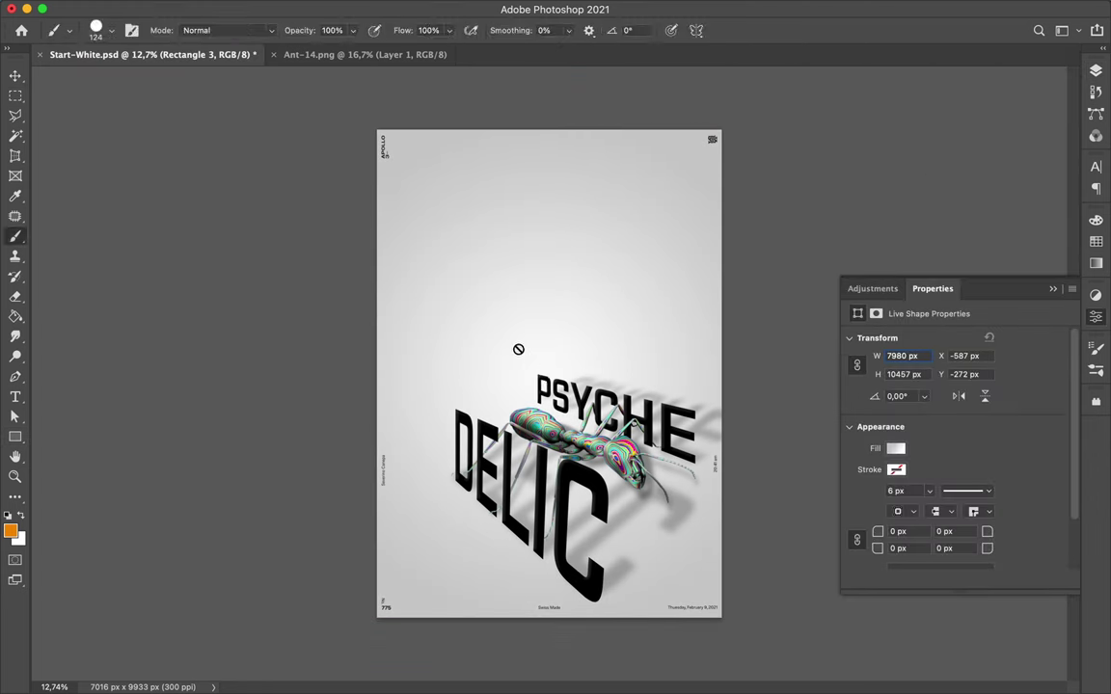
- Widen the gradient rectangle, shift it left, and reselect Rectangle 2
key(ctrl+t)
drag(740, 373, 799, 373)
drag(728, 322, 666, 322)
key(Return)
click(1095, 71)
click(941, 439)
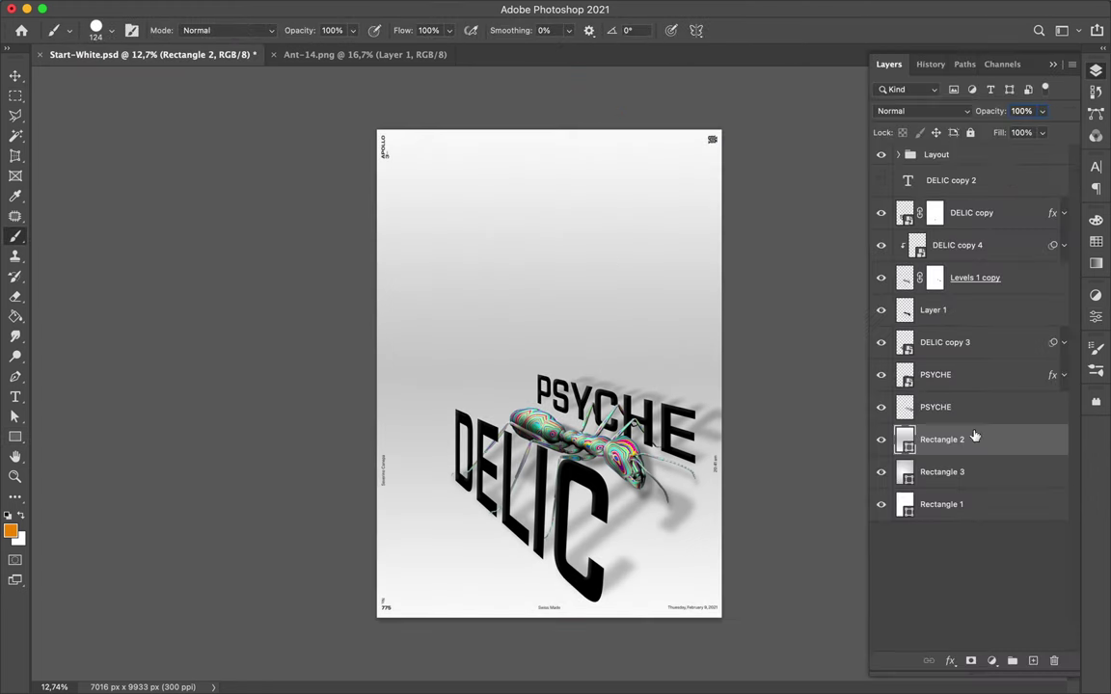
key(u)
click(15, 95)
- Lighten a huge elliptical area over the poster's lower half into a dome
click(46, 109)
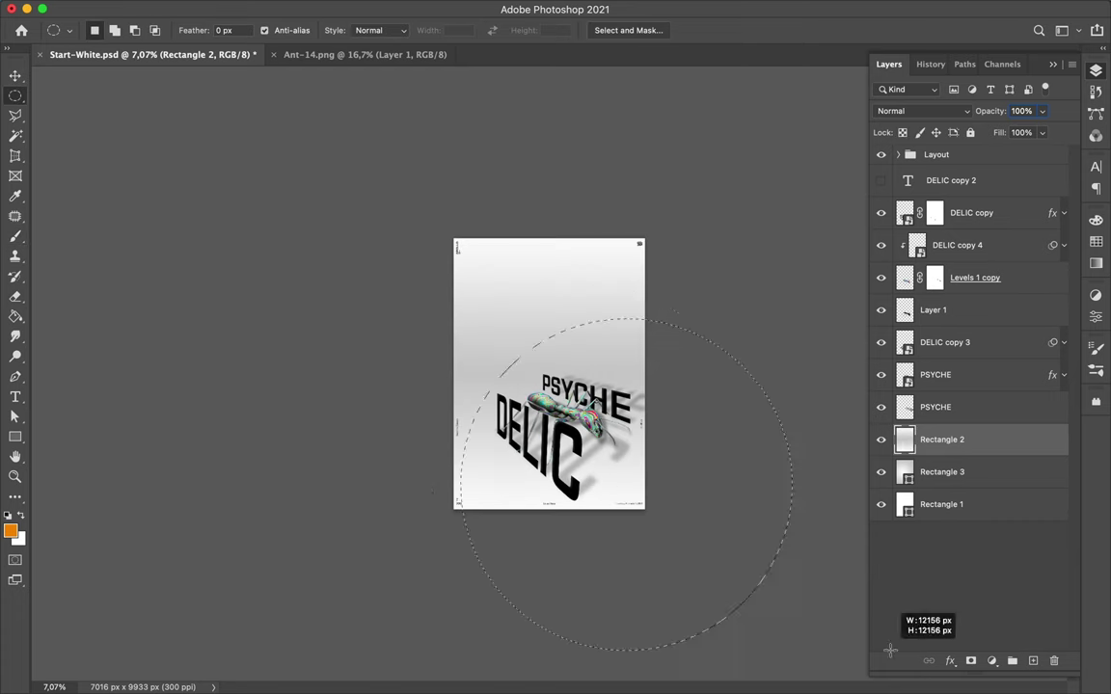
drag(645, 470, 861, 608)
key(v)
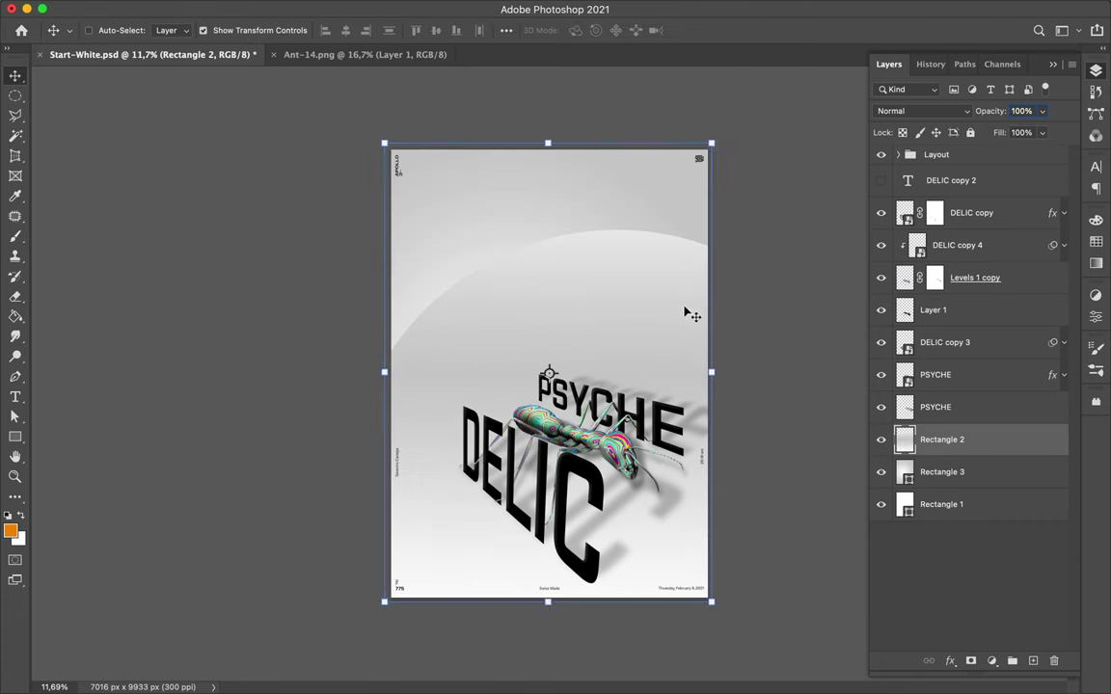
key(ctrl+plus)
key(ctrl+t)
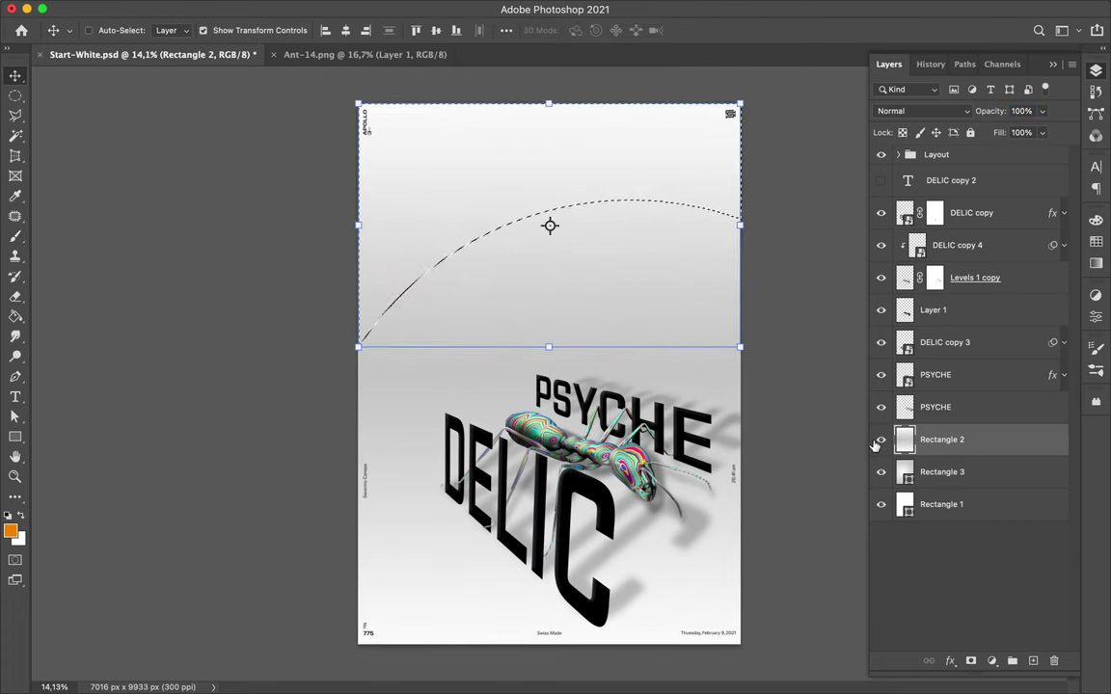
key(Return)
key(ctrl+d)
key(m)
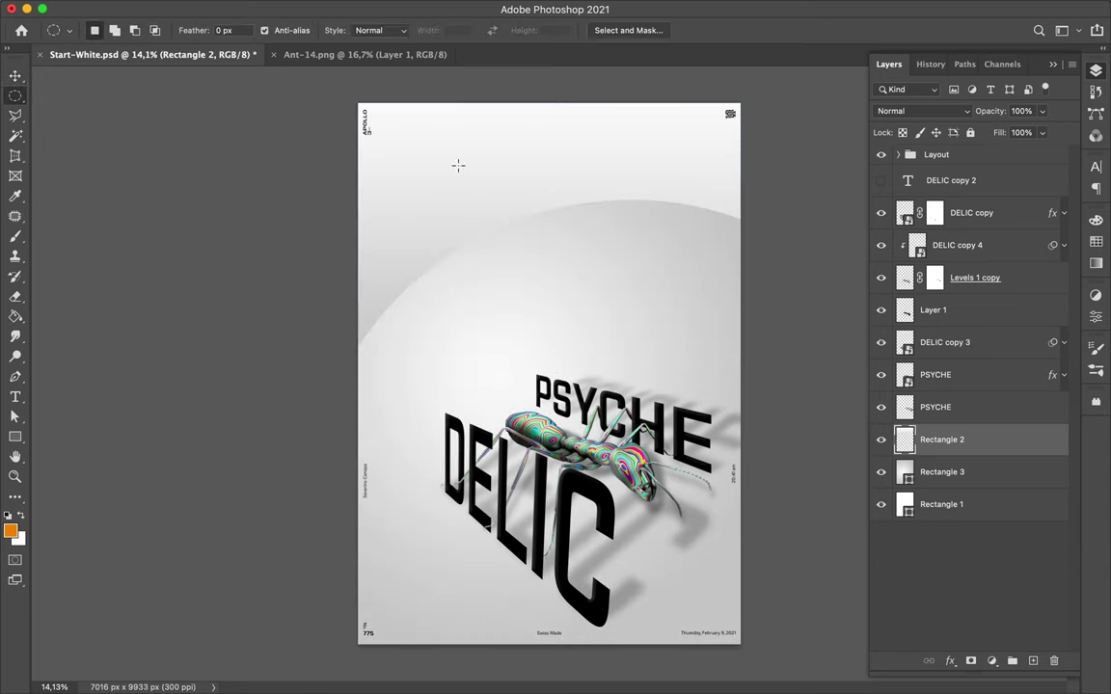
- Trim the dome with a diagonal Polygonal Lasso selection and reshape it into an arc
key(l)
click(796, 225)
click(322, 396)
click(323, 669)
double_click(806, 669)
key(v)
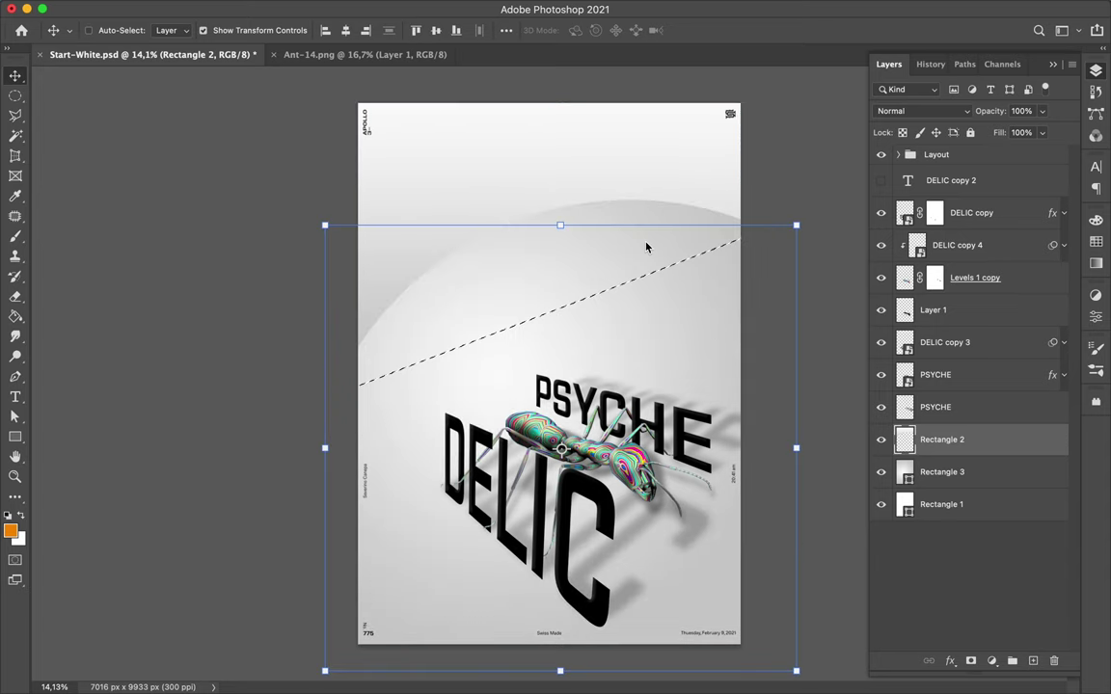
key(ctrl+d)
key(v)
- Add the new empty Layer 2 and pick a soft brush
click(960, 465)
key(ctrl+shift+alt+n)
key(g)
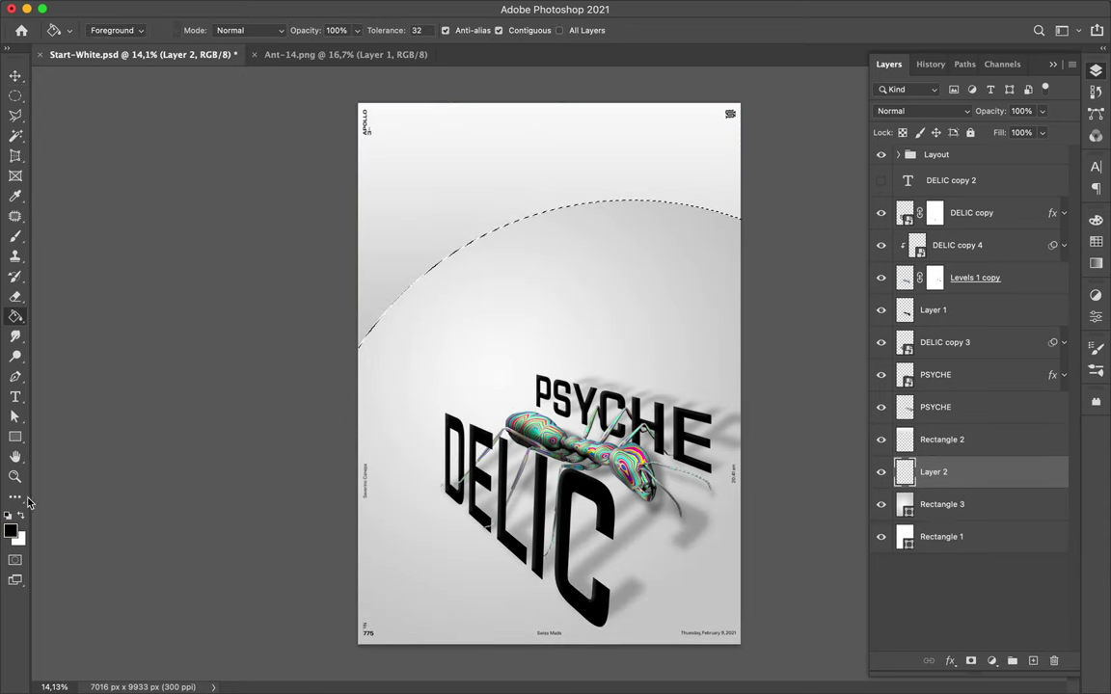
key(b)
right_click(405, 222)
- Pick orange, enlarge the soft brush, and paint an orange glow at the arc's left end
click(453, 417)
right_click(356, 340)
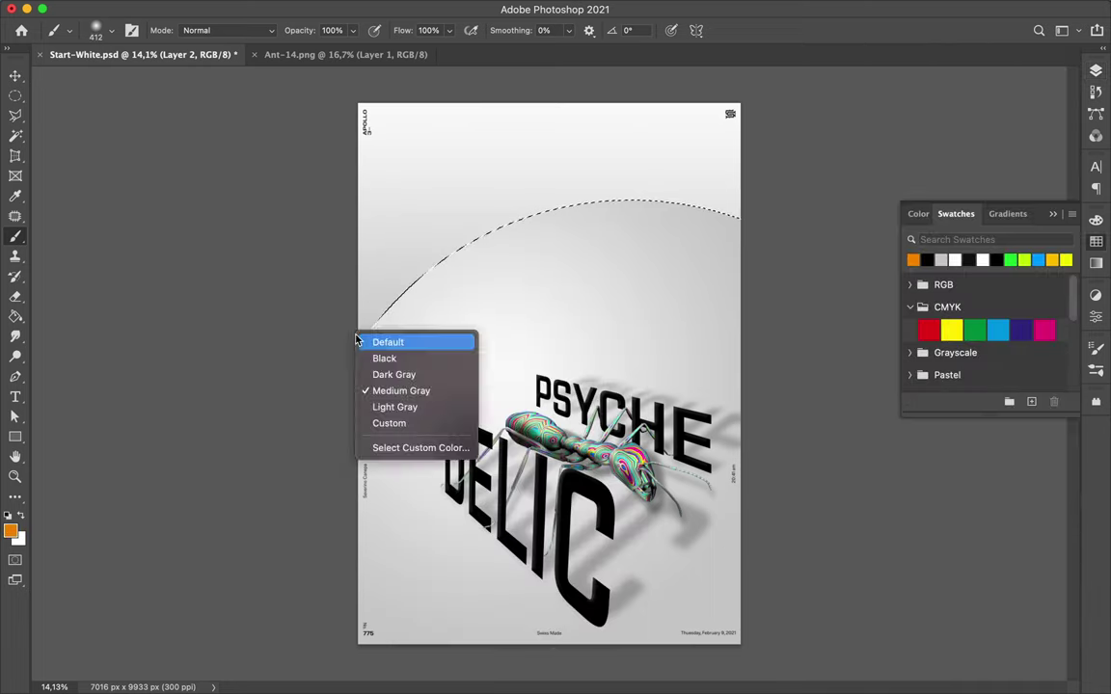
right_click(408, 262)
key(Return)
key(F7)
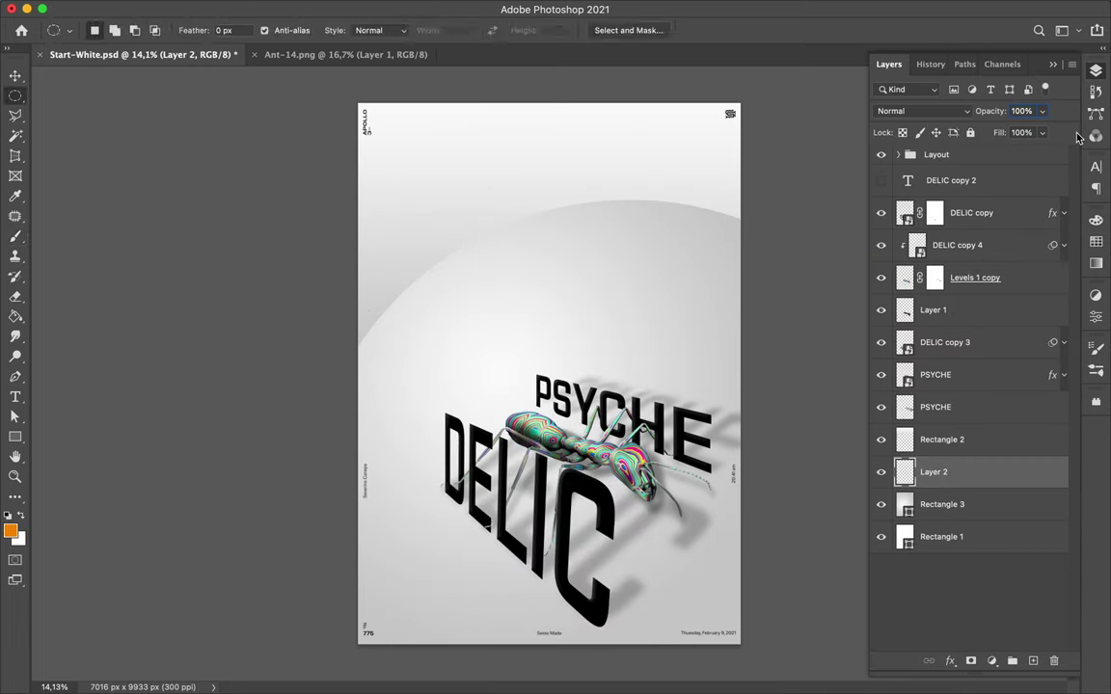
drag(322, 317, 385, 304)
- Paint green, blue and yellow glows along the arc
click(974, 330)
mouse_move(386, 255)
mouse_down()
mouse_move(550, 183)
mouse_move(646, 174)
mouse_move(738, 188)
mouse_up()
click(997, 331)
click(951, 331)
- Sample magenta and cyan from the ant and paint them over the purple and blue glows
alt+click(615, 452)
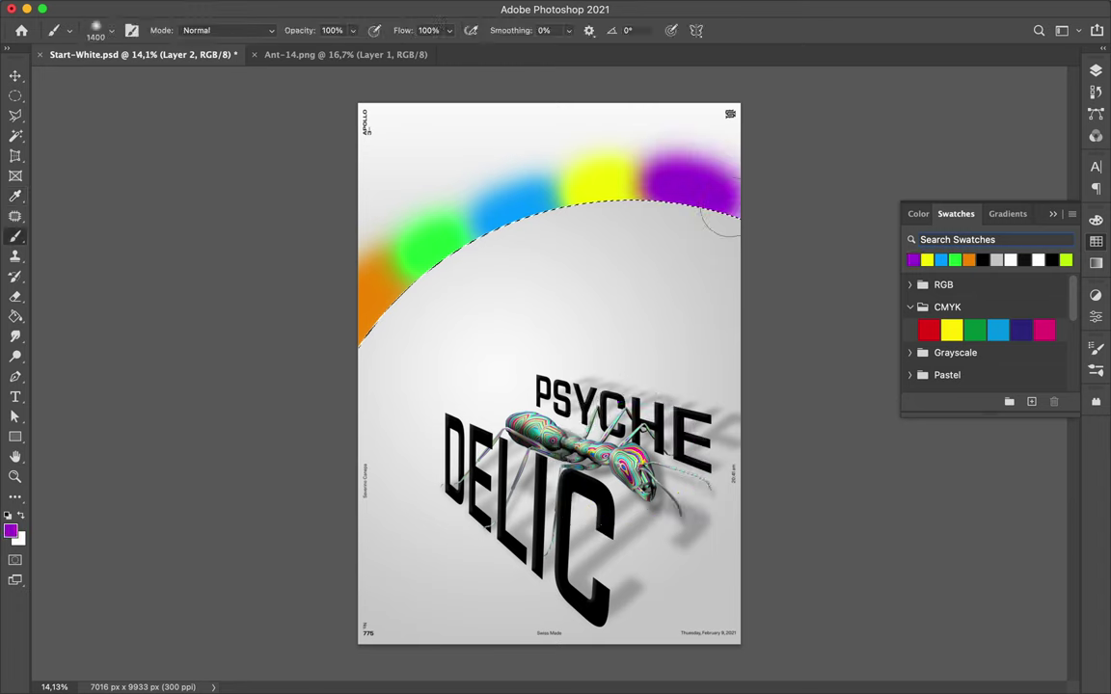
alt+click(645, 434)
drag(655, 180, 733, 183)
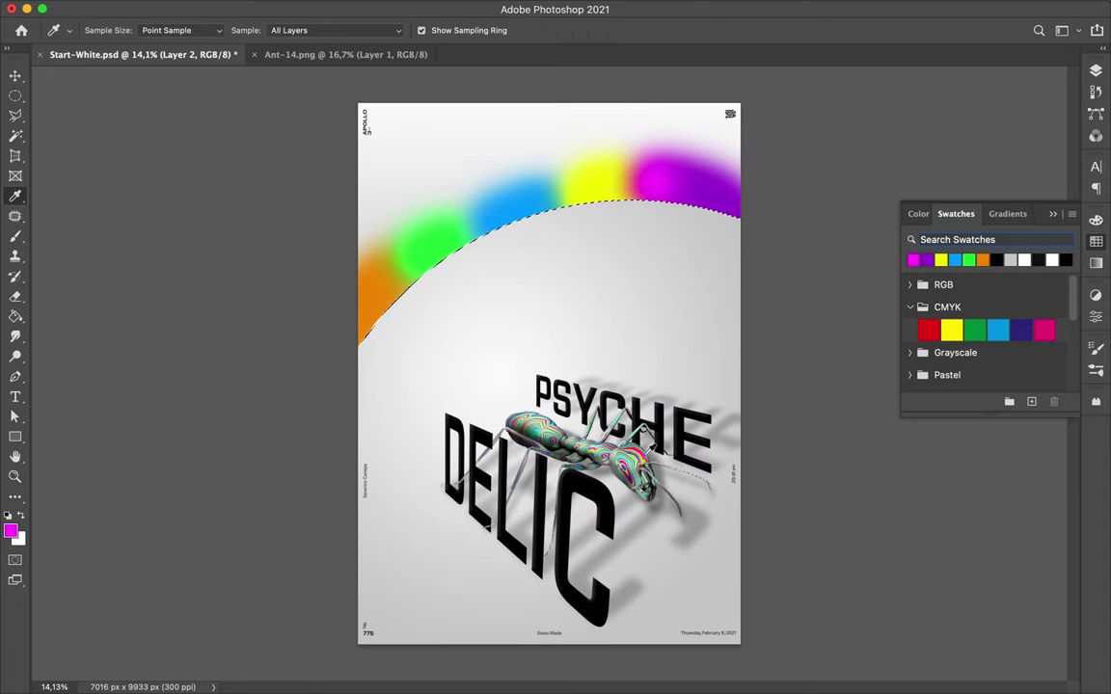
alt+click(560, 412)
drag(487, 219, 463, 227)
- Deselect the arc, Gaussian Blur the painted colours, and duplicate the rainbow layer
key(m)
key(ctrl+d)
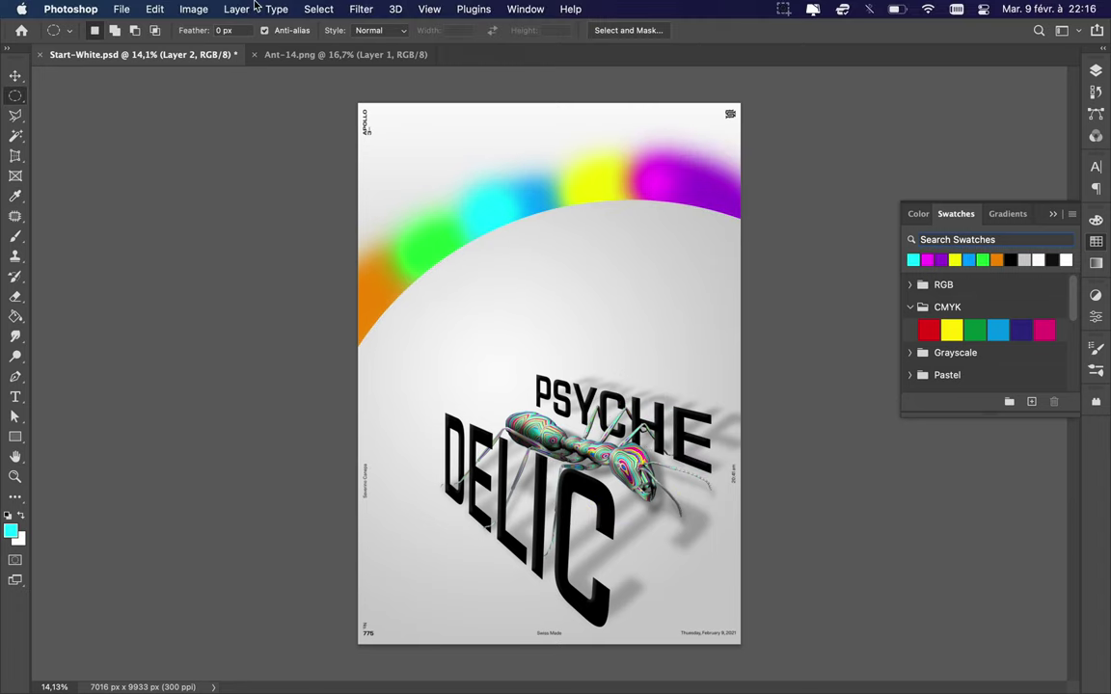
click(367, 8)
mouse_move(365, 208)
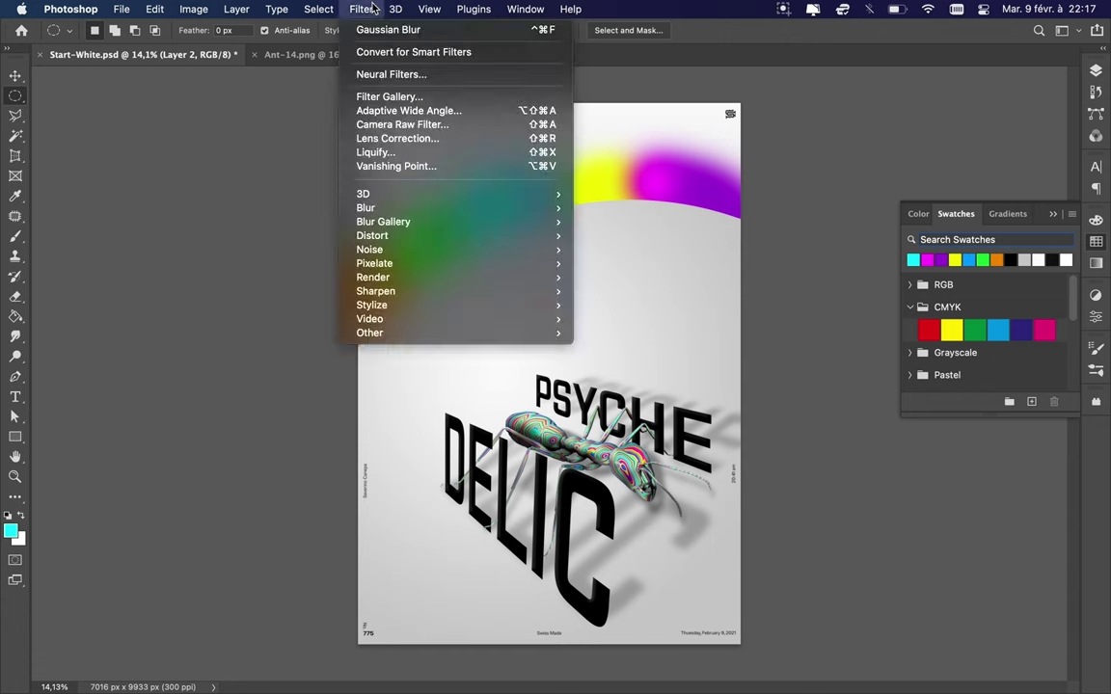
click(639, 260)
key(Return)
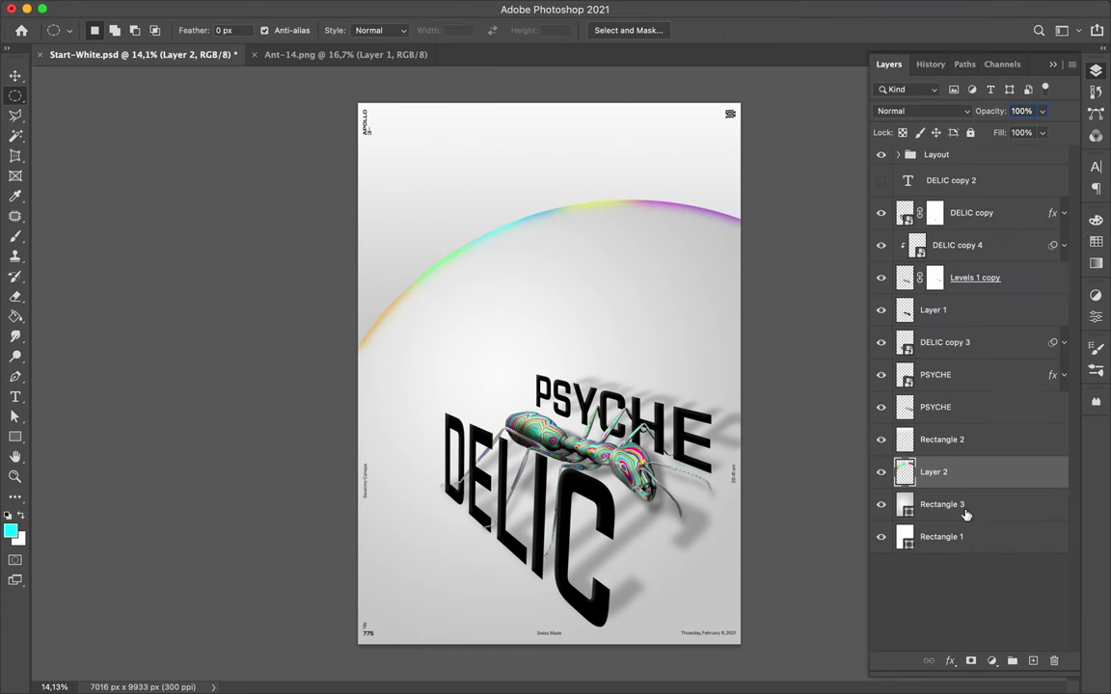
key(ctrl+j)
- Keep the copy's blend mode at Normal and dismiss the empty-selection error
click(911, 111)
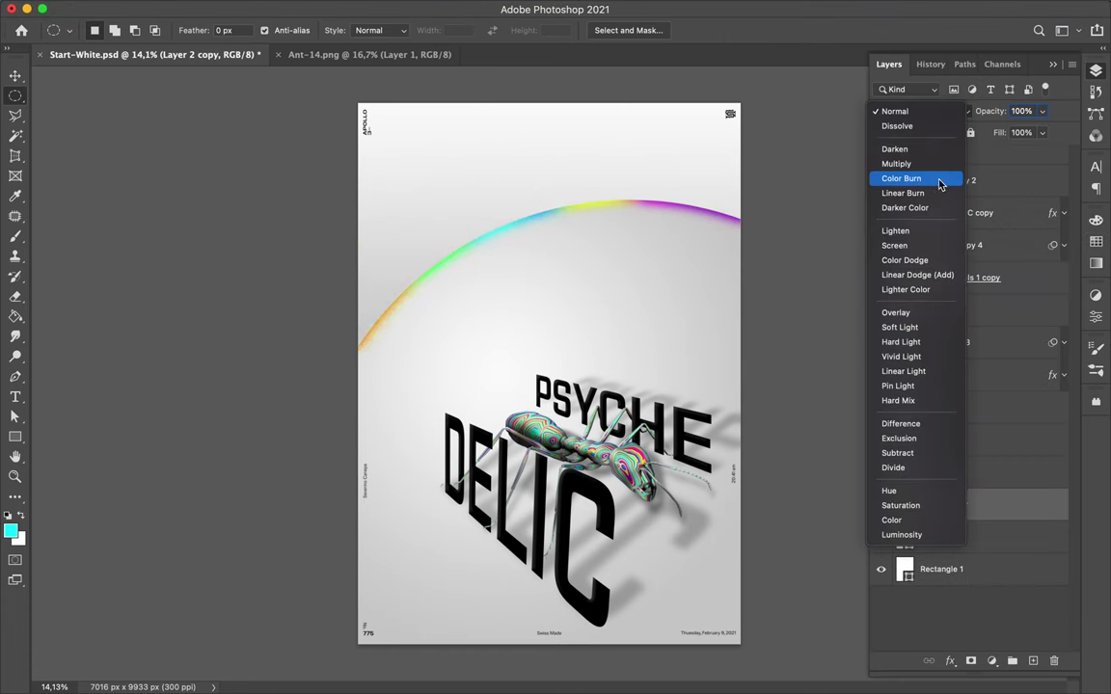
key(Escape)
key(v)
drag(550, 360, 551, 397)
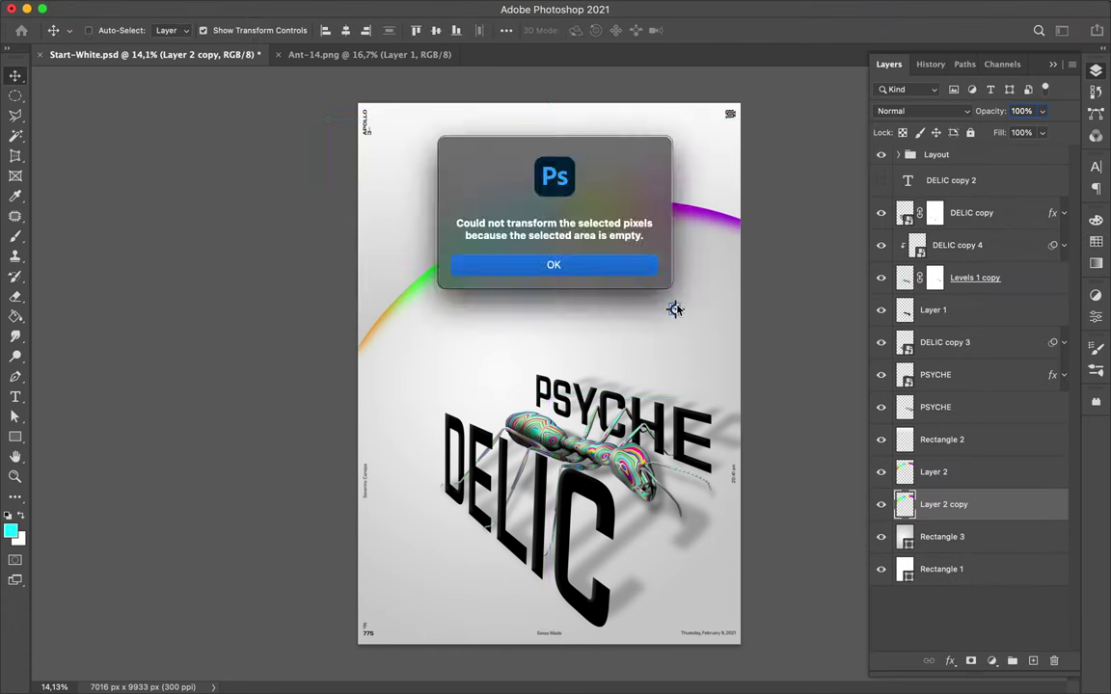
click(655, 264)
- Gaussian Blur the rainbow copy again and enlarge it slightly to 103%
click(361, 9)
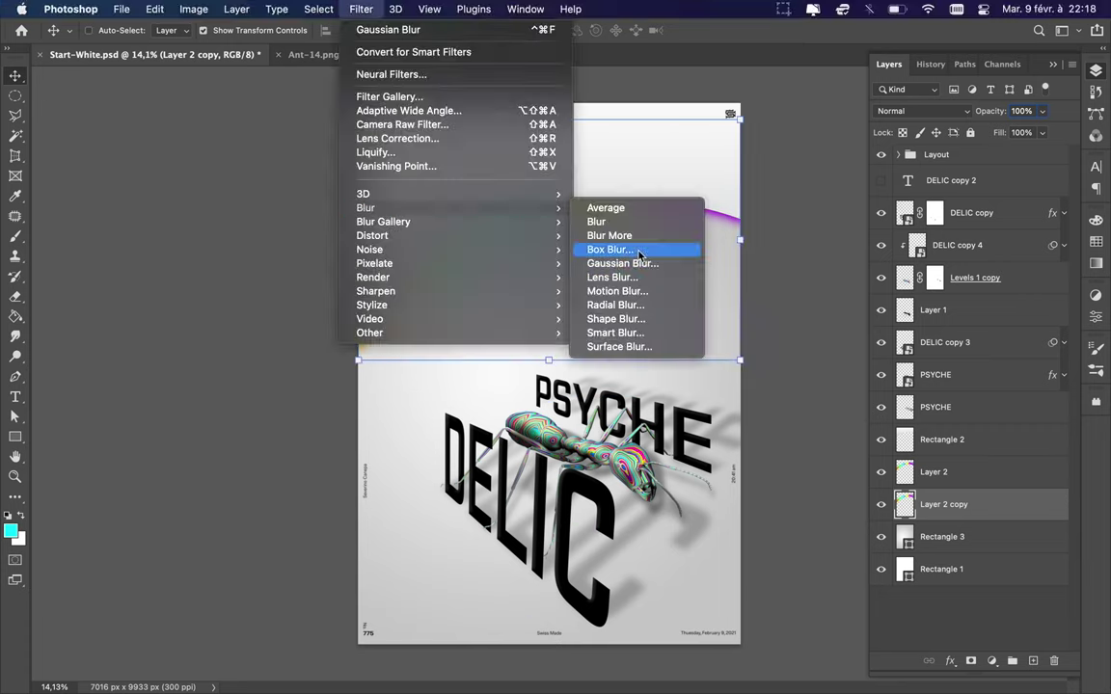
click(622, 263)
key(Return)
click(923, 111)
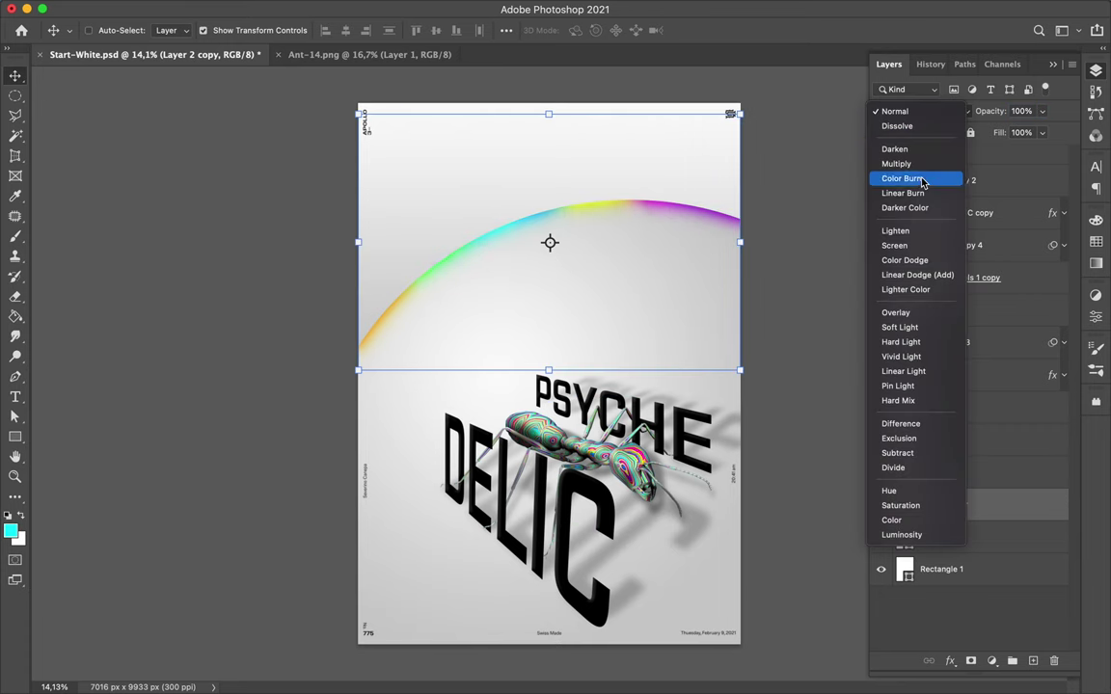
key(Escape)
key(ctrl+t)
drag(740, 243, 746, 243)
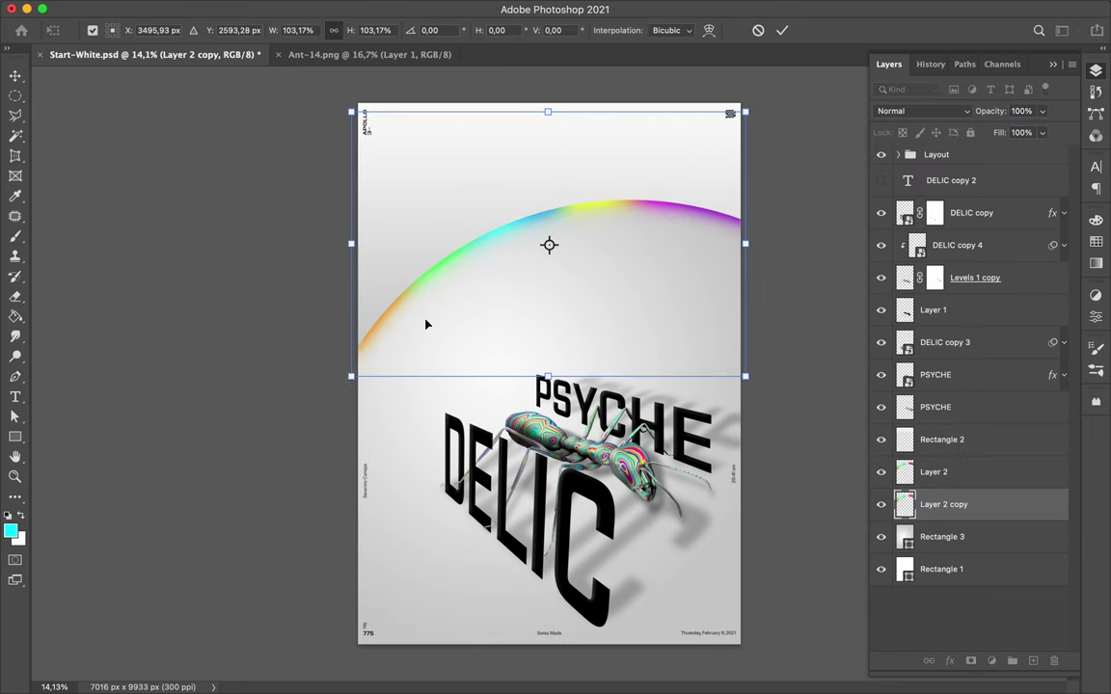
key(Return)
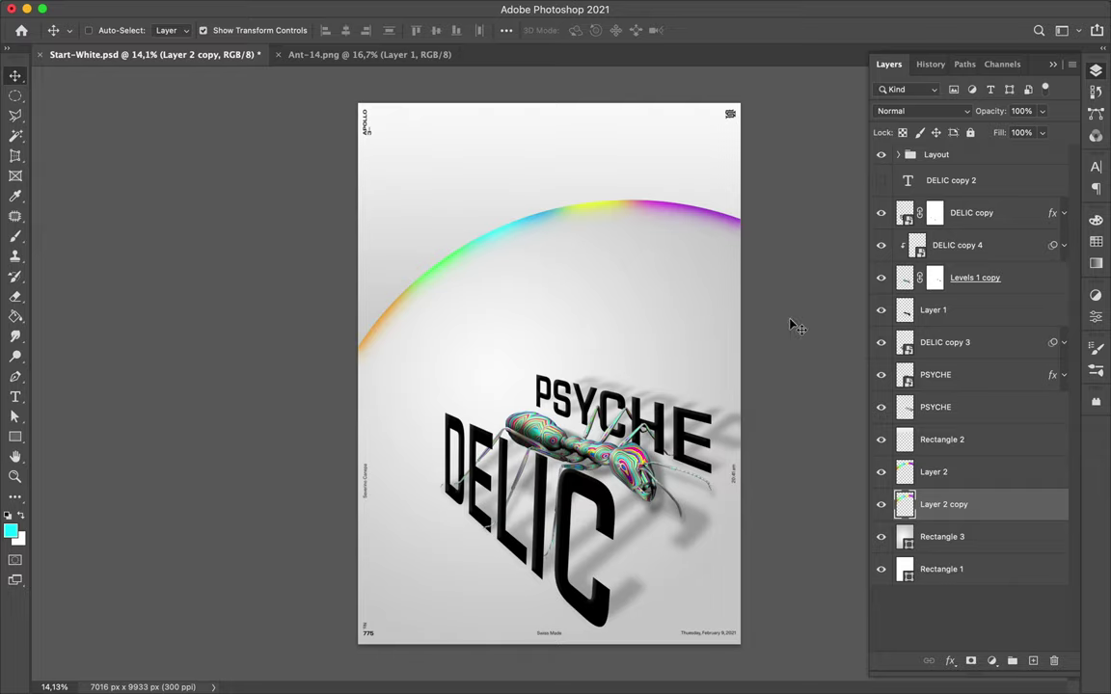